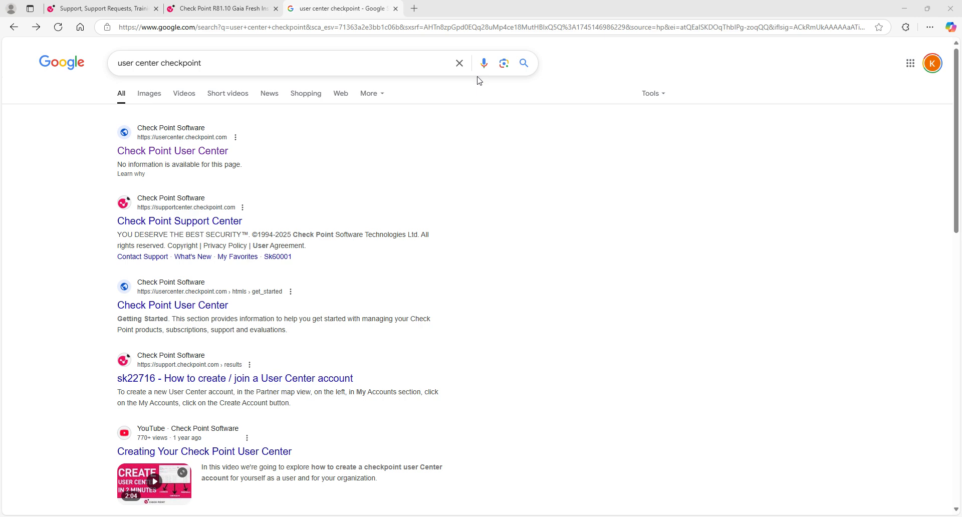
- Bring Hyper-V Manager forward, showing the powered-off CP R81.10 AIO machine with no checkpoints
click(657, 516)
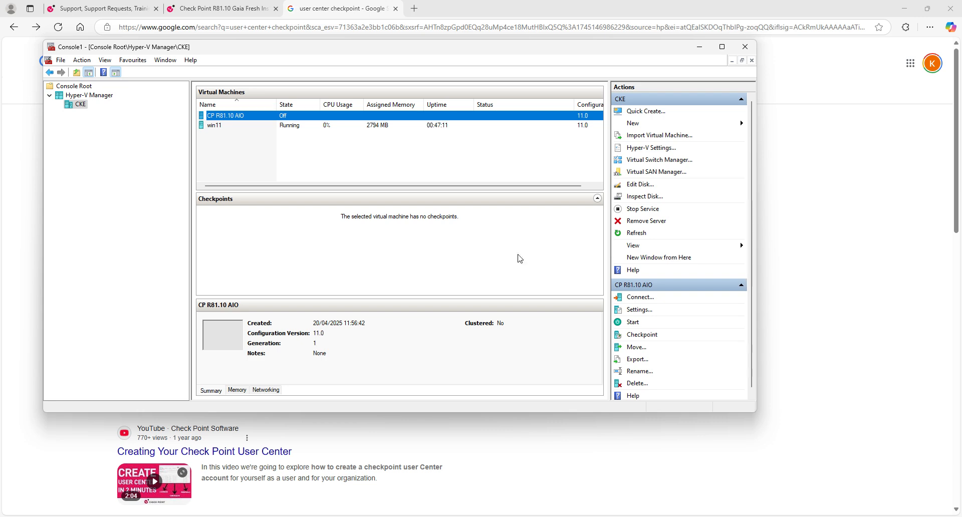
- Minimize Hyper-V Manager to reveal the 'user center checkpoint' Google results
click(708, 52)
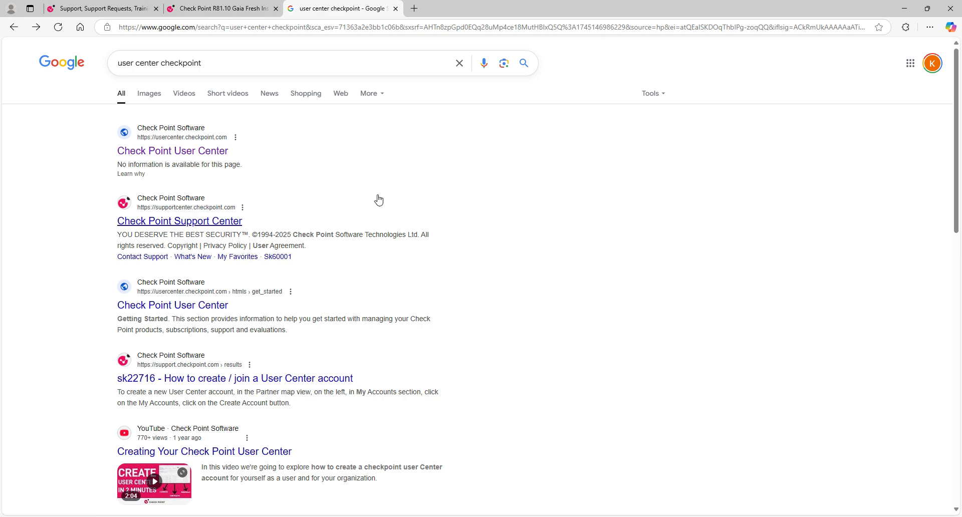
- Close the Google tab and return to the R81.10 search results on Support Center
click(395, 8)
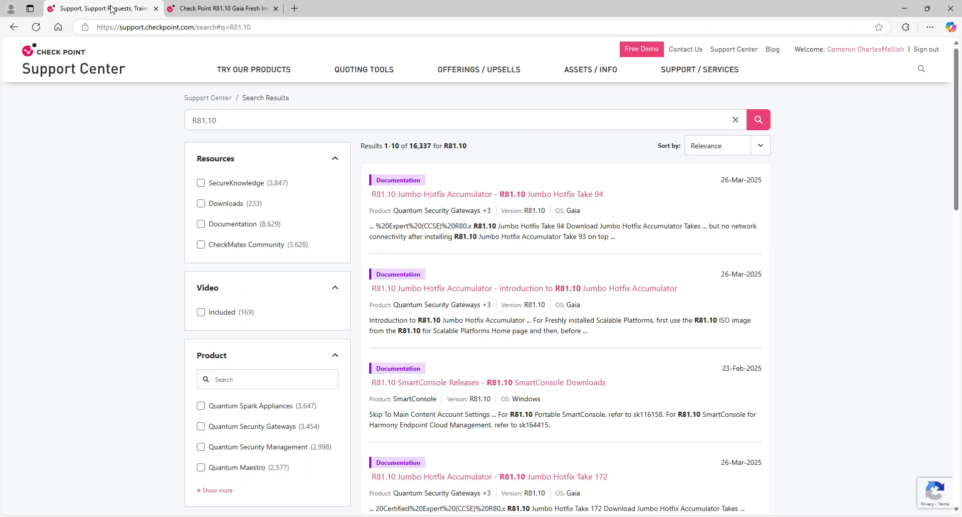
click(220, 9)
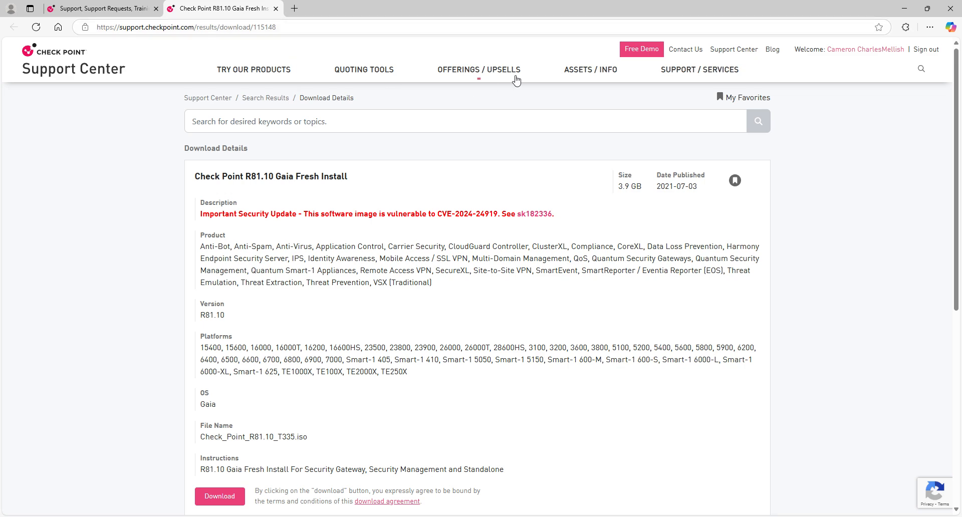
click(68, 11)
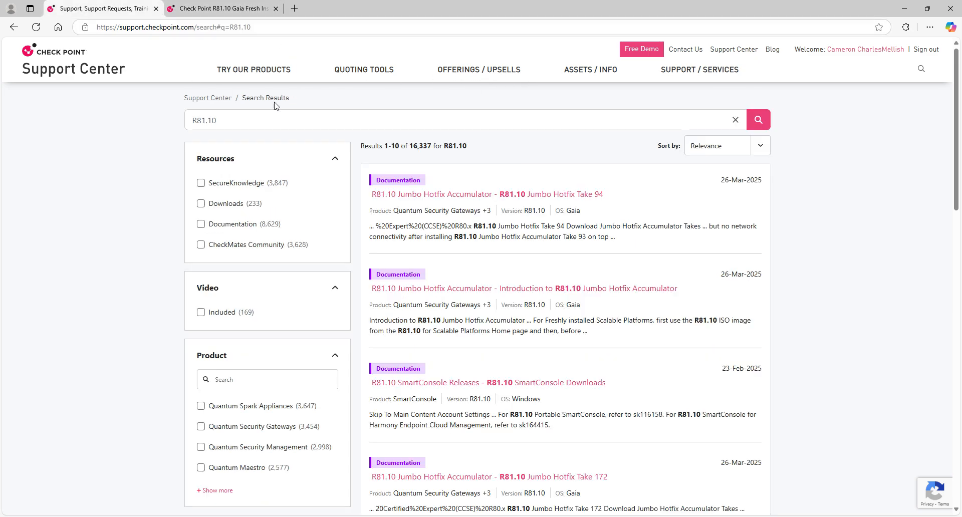
click(226, 119)
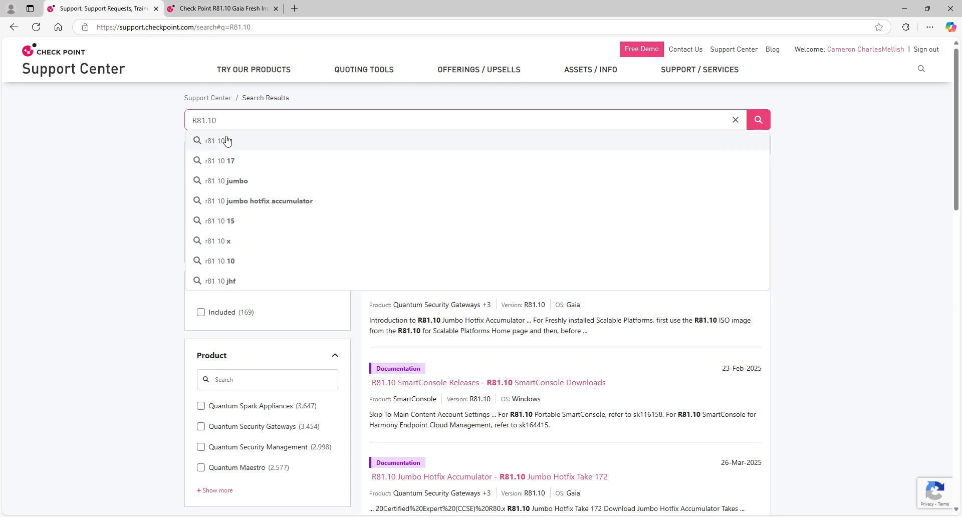
click(160, 163)
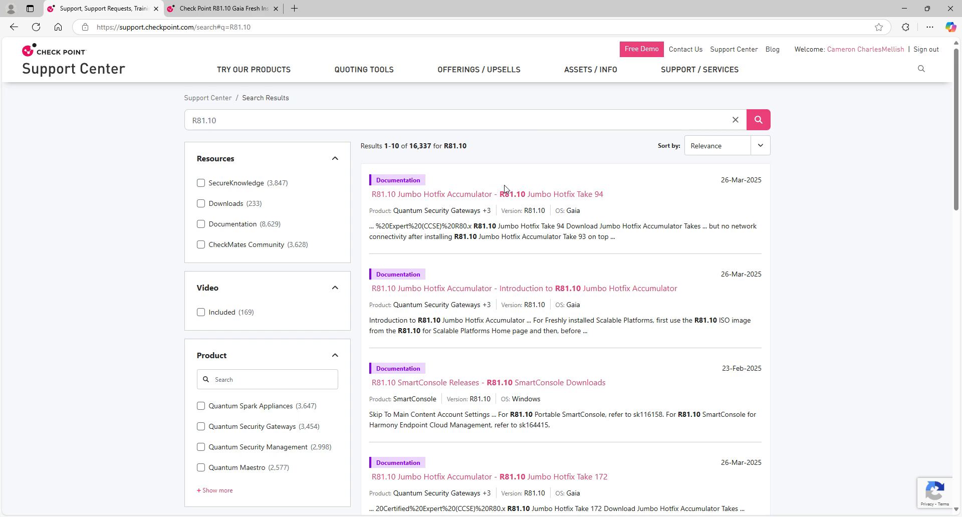
- Filter R81.10 results to Downloads, open Gaia Fresh Install, and list Check_Point_R81.10_T335.iso in downloads
click(217, 207)
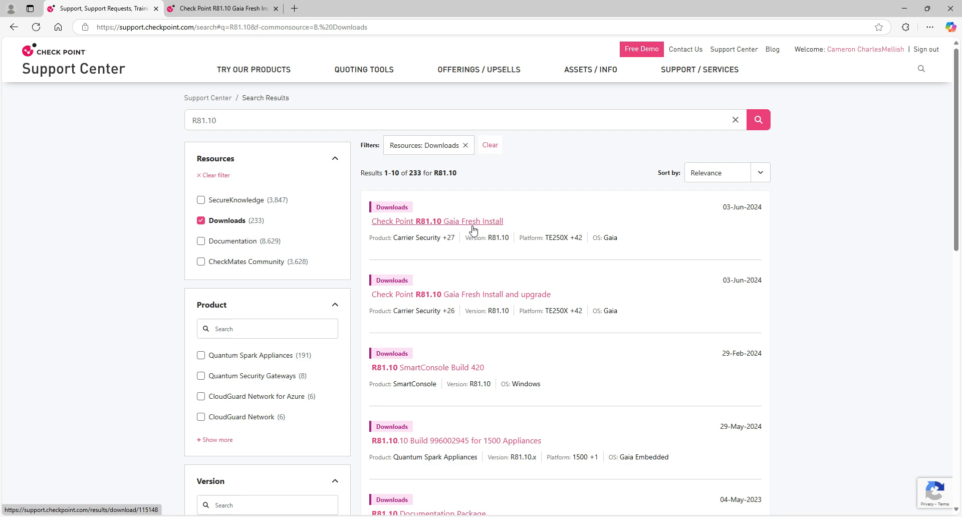
click(240, 14)
scroll(219, 400, down, 3)
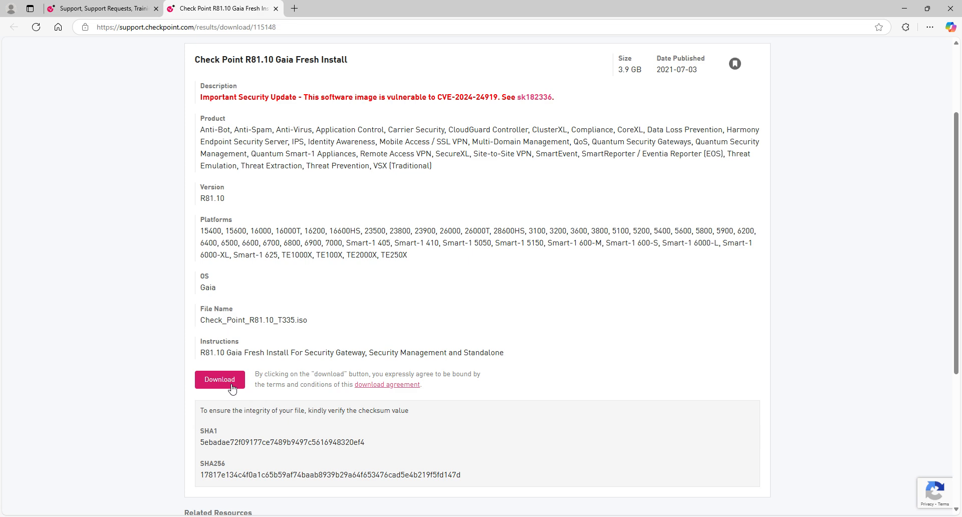
click(929, 27)
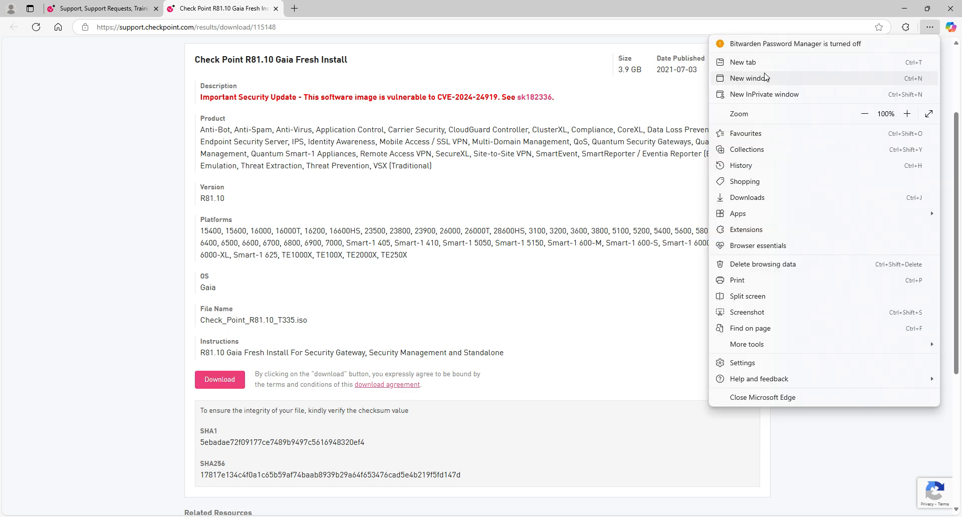
click(760, 201)
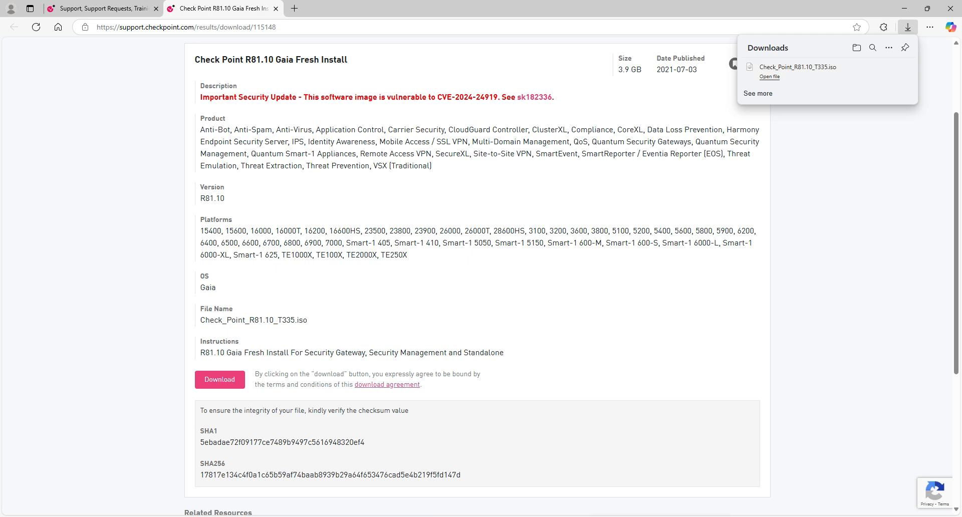
- Review CP R81.10 AIO's processor, memory, DVD, hard disk and network adapter settings, then accept with OK
key(alt+Tab)
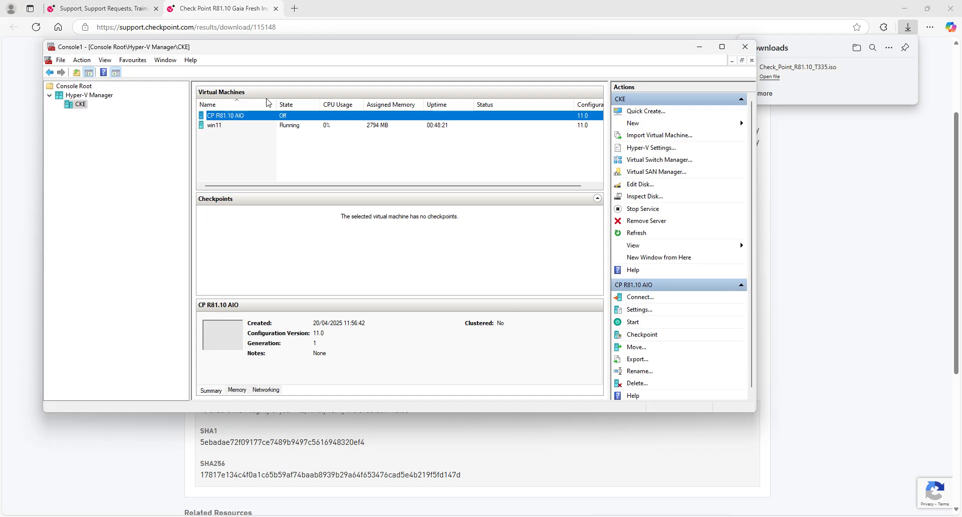
right_click(262, 117)
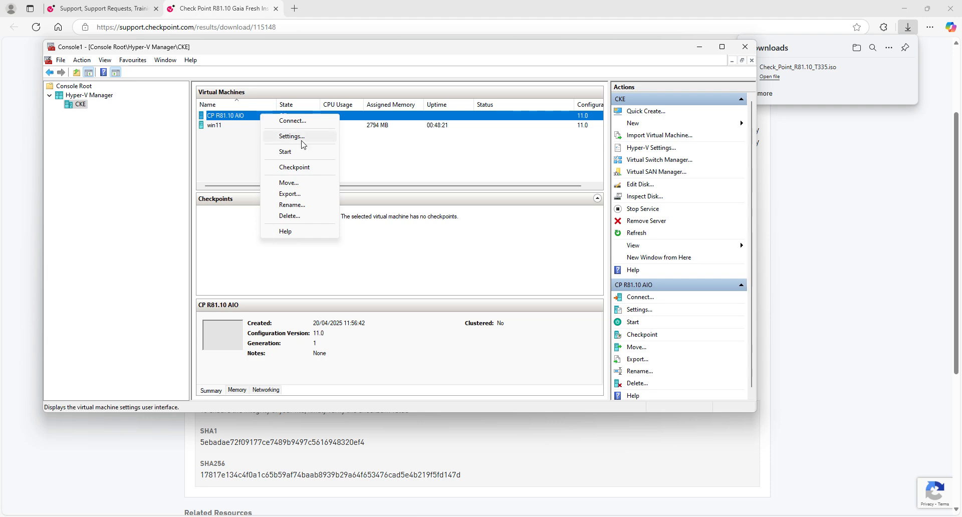
click(303, 138)
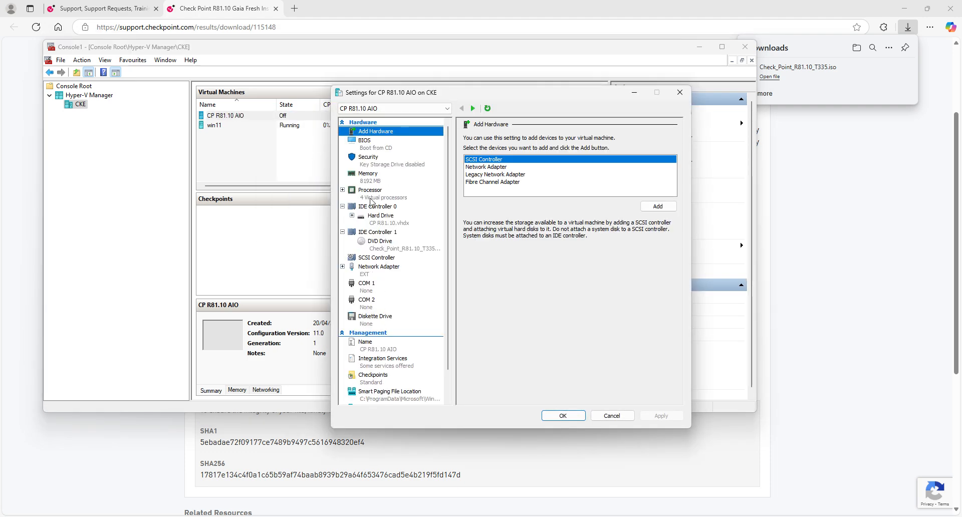
click(373, 198)
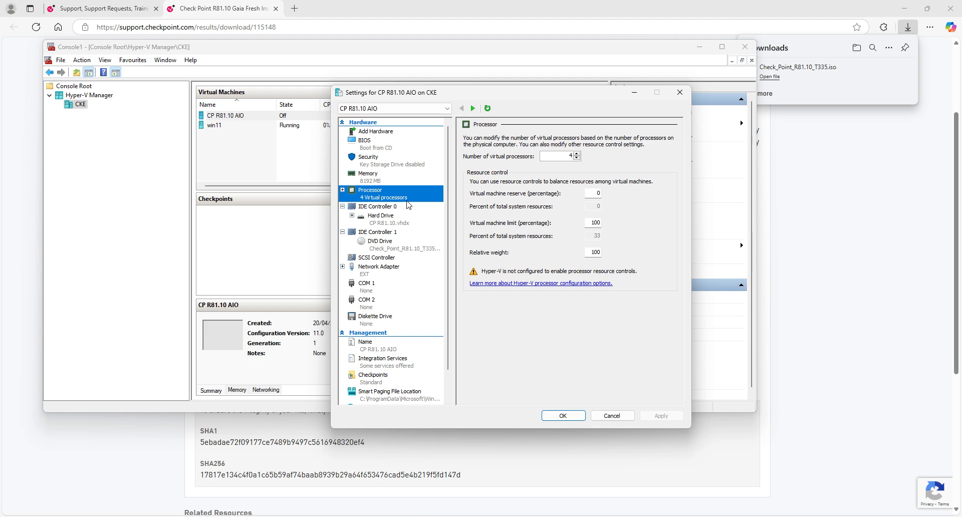
click(392, 185)
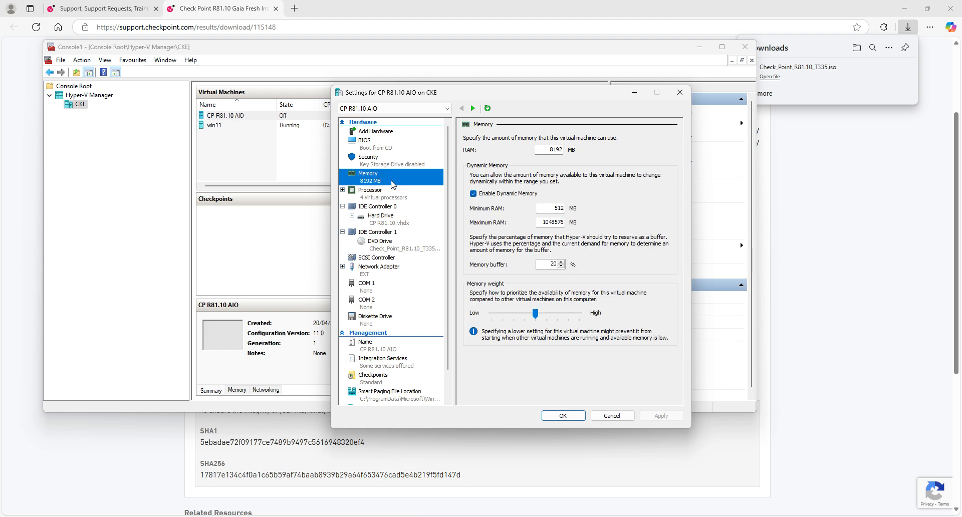
click(396, 246)
click(393, 224)
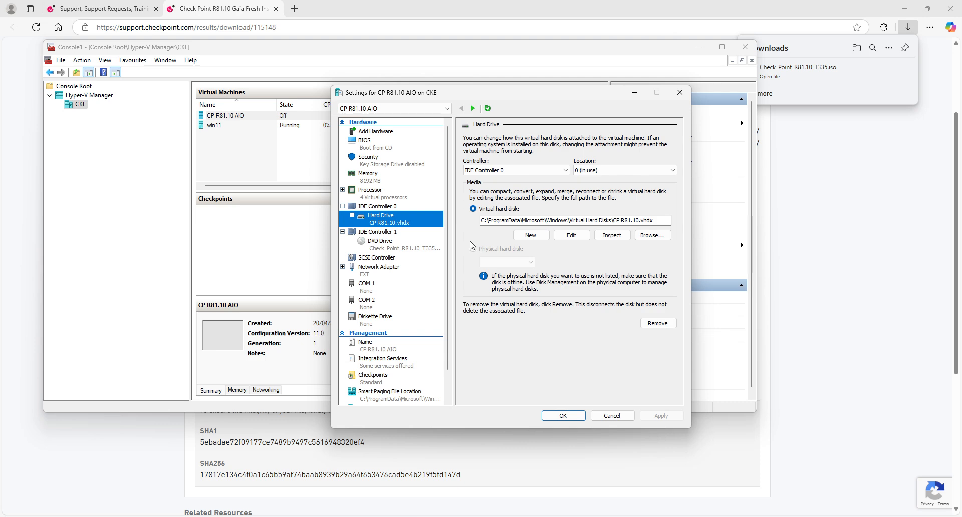
click(371, 275)
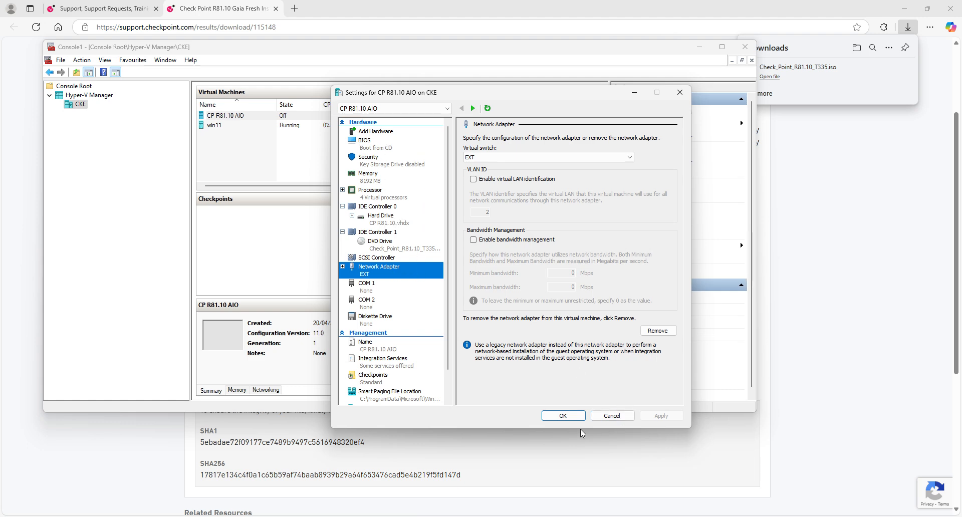
click(562, 417)
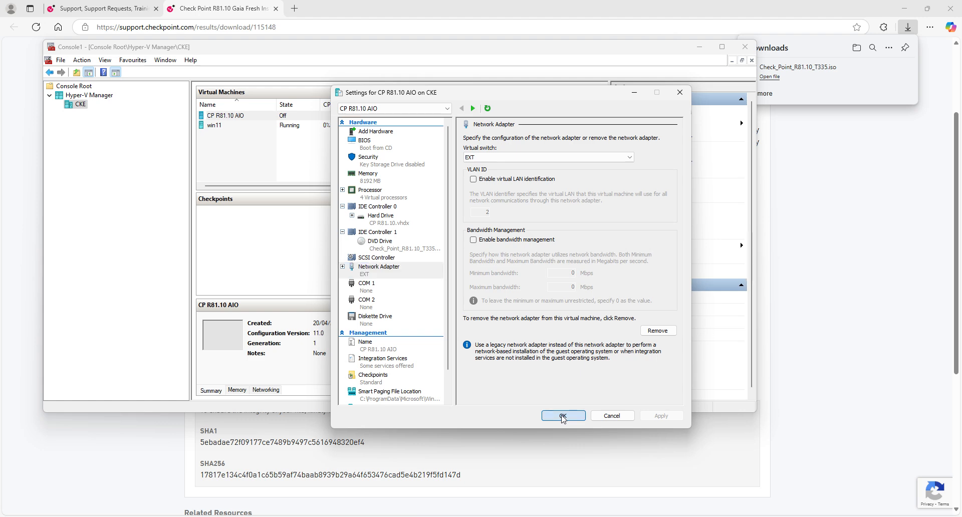
- Start CP R81.10 AIO, connect to its console, and boot 'Install Gaia on this system'
right_click(239, 115)
click(273, 152)
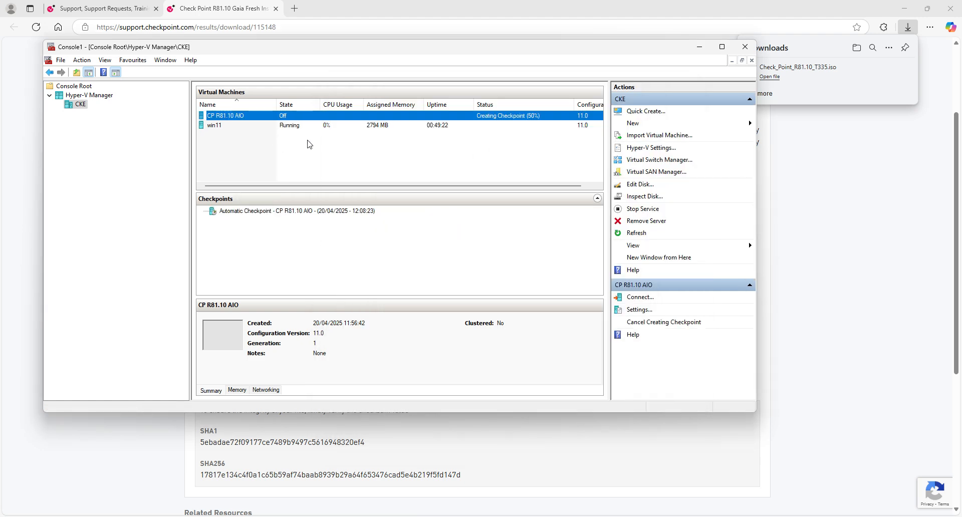
right_click(297, 121)
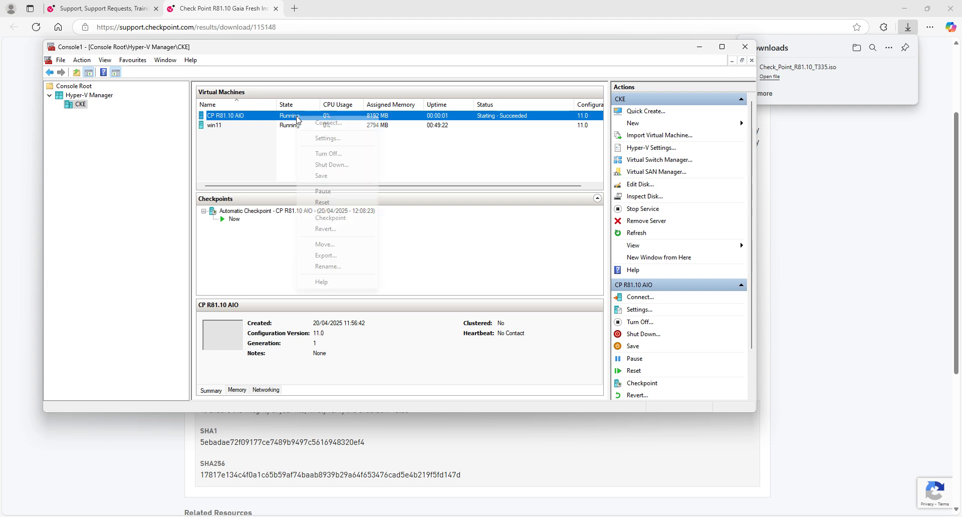
click(329, 124)
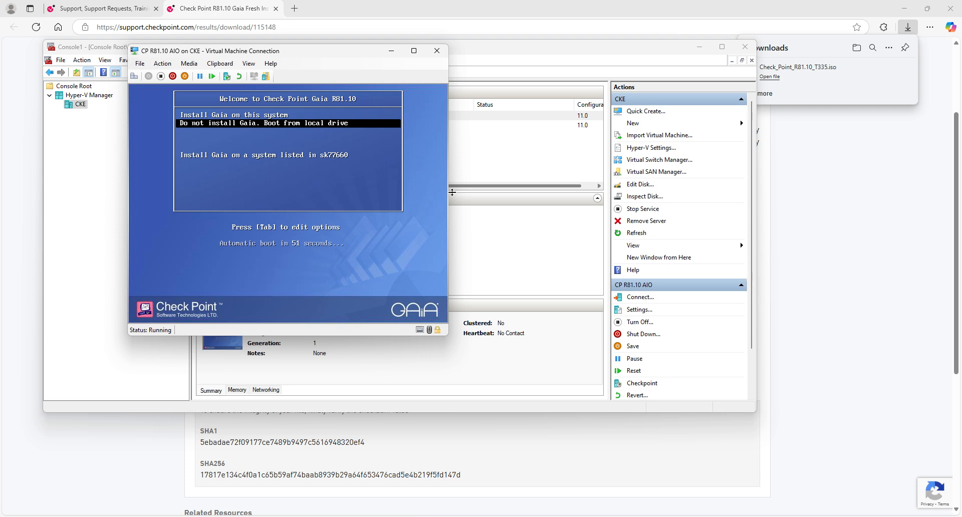
key(Up)
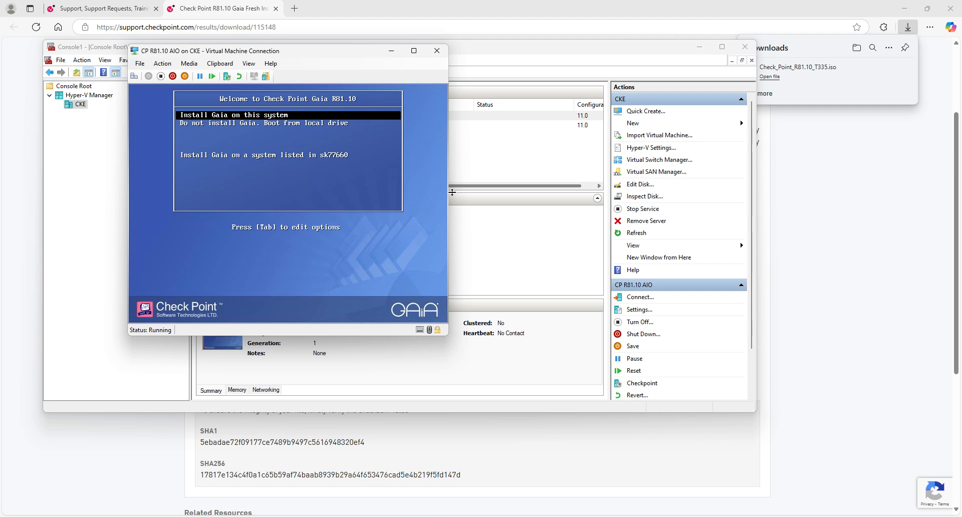
key(Return)
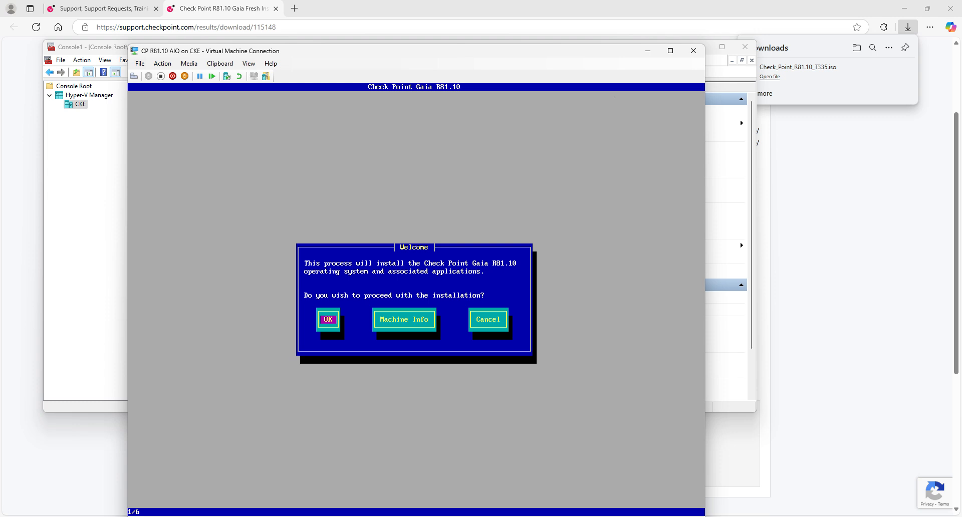
- Proceed past the Welcome screen and choose the Great Britain keyboard layout
key(Return)
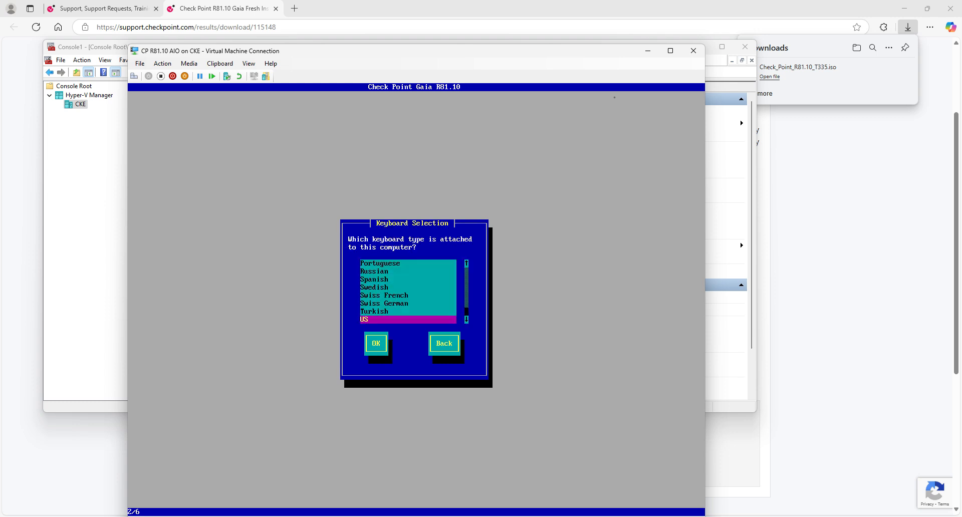
key(Up)
key(Up)
key(Up)
key(Up)
key(Up)
key(Up)
key(Up)
key(Up)
key(Up)
key(Up)
key(Up)
key(Up)
key(Up)
key(Up)
key(Up)
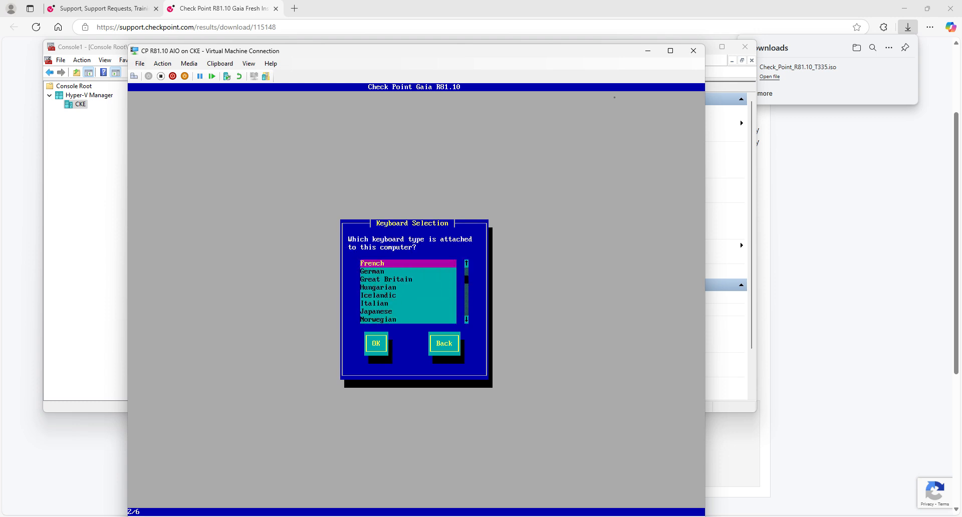
key(Down)
key(Return)
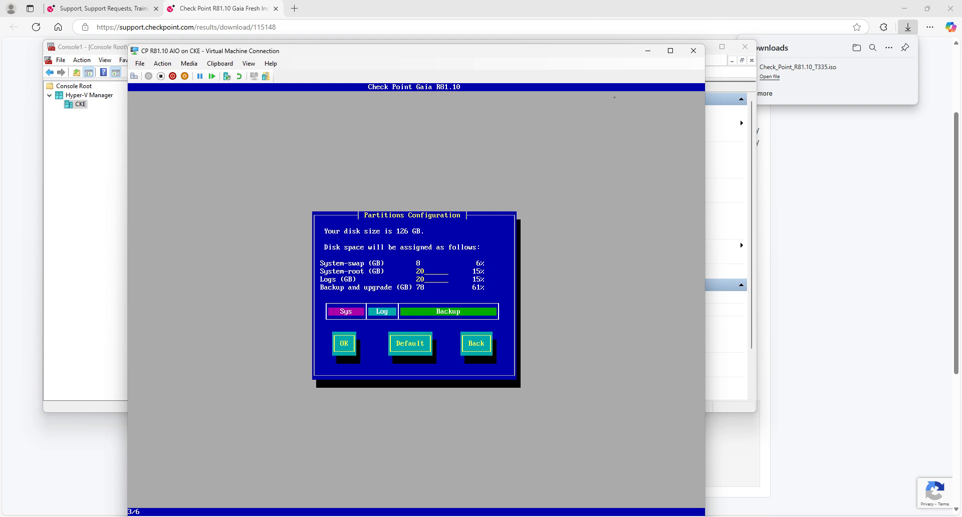
- Accept the default 126 GB partition layout
key(Tab)
key(Up)
key(Tab)
key(Return)
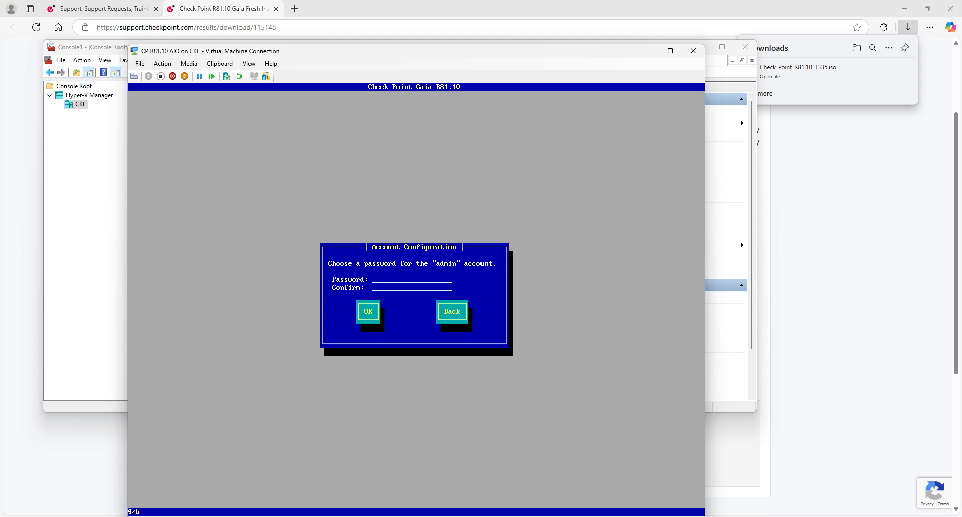
- Set the admin password and give eth0 IP 192.168.178.150, netmask 255.255.255.0, gateway 192.168.178.254
text(*********)
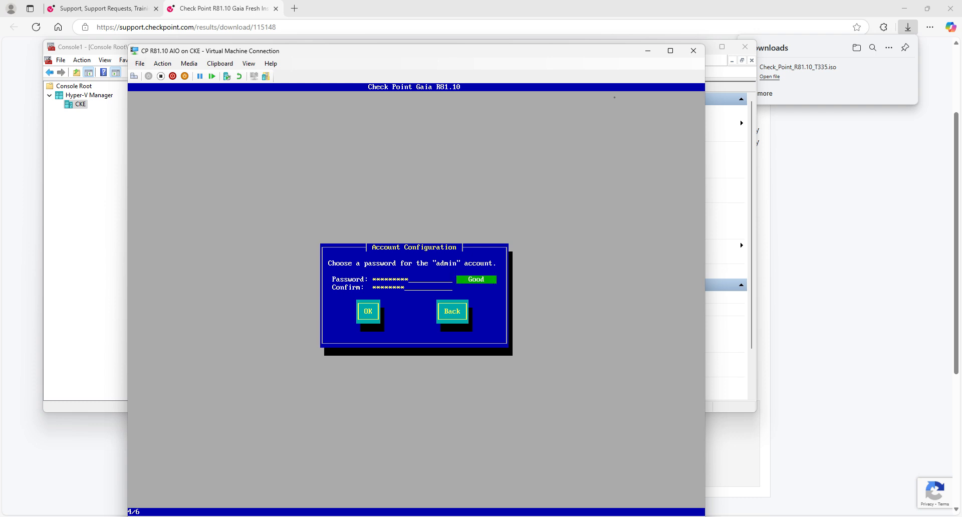
key(Tab)
key(Return)
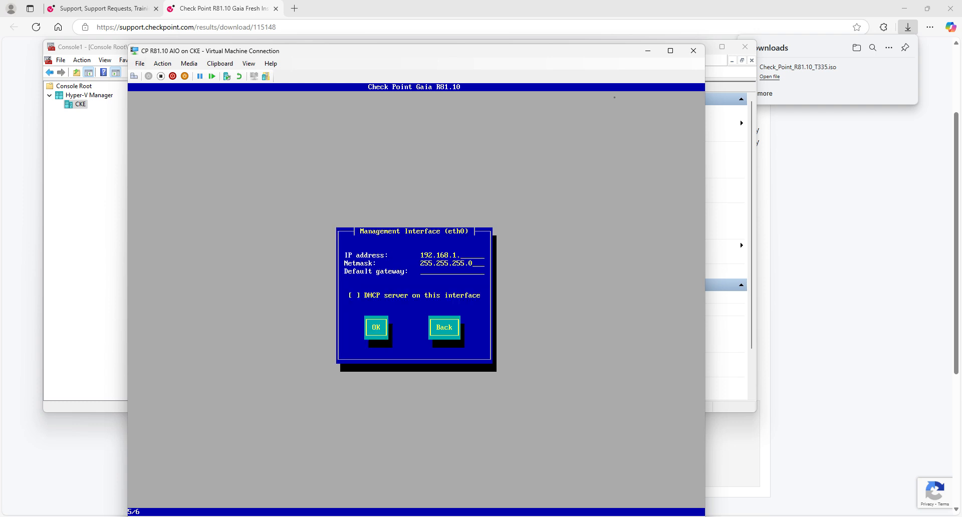
text(78.150)
key(Tab)
key(Tab)
key(Tab)
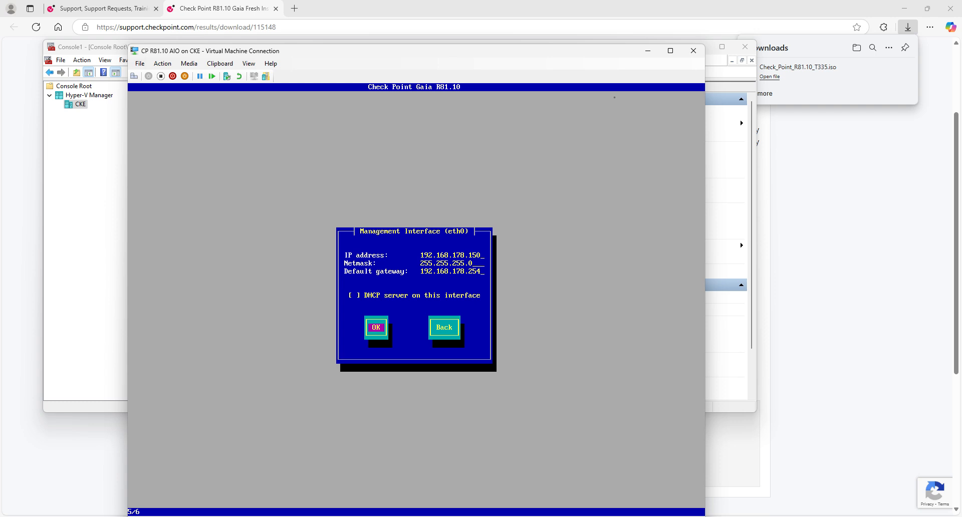
- Submit the eth0 settings and confirm formatting the drives so Gaia installs
key(Return)
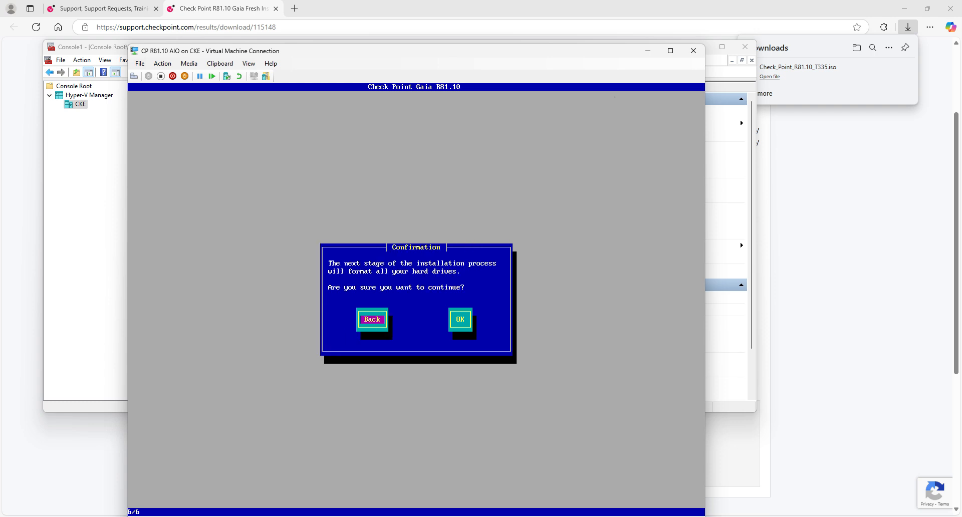
key(Tab)
key(Return)
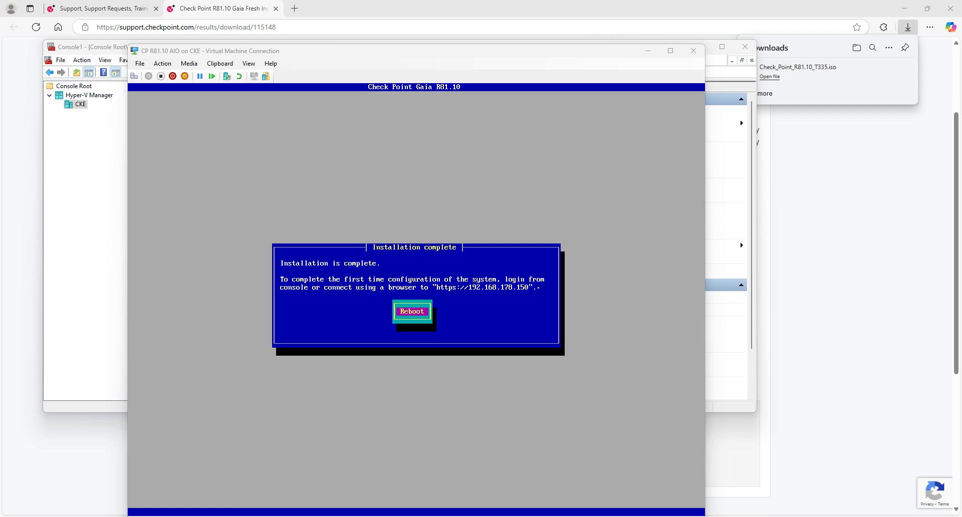
- Reboot the VM from the Installation complete dialog into the installed Gaia login prompt
key(Return)
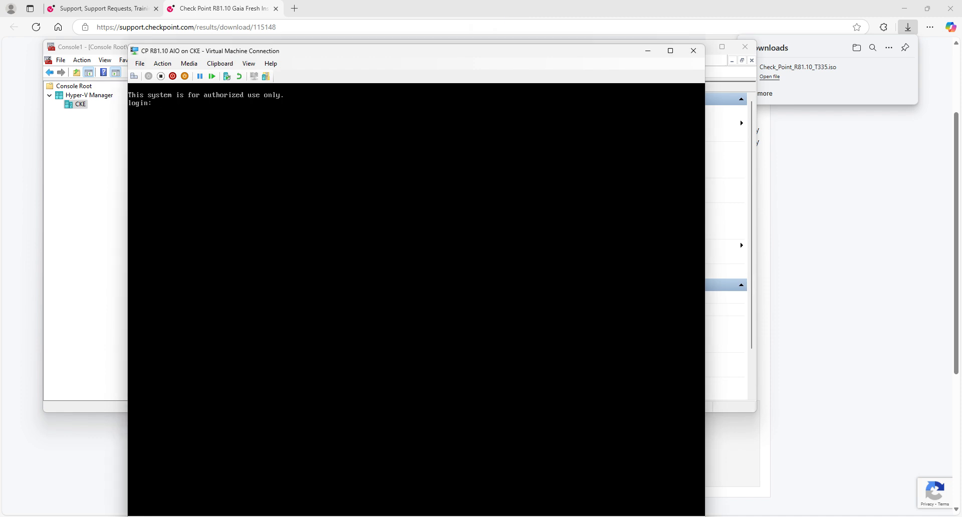
- Log in at the Gaia console with the admin user name
text(admin)
key(Return)
key(Return)
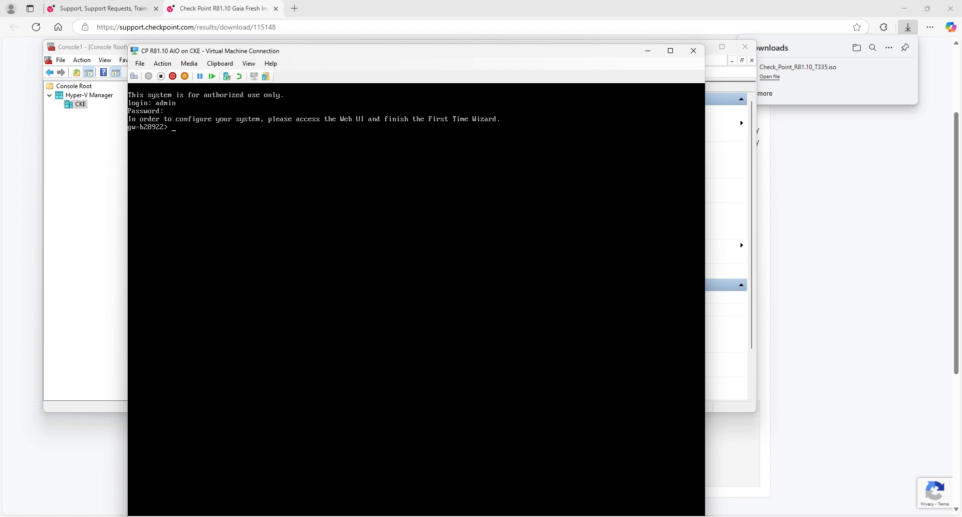
click(647, 56)
click(295, 11)
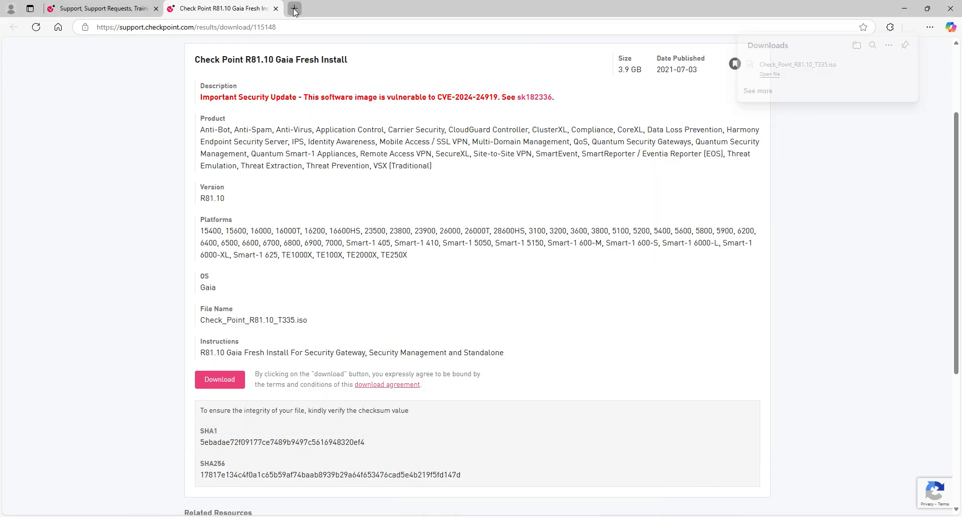
text(http)
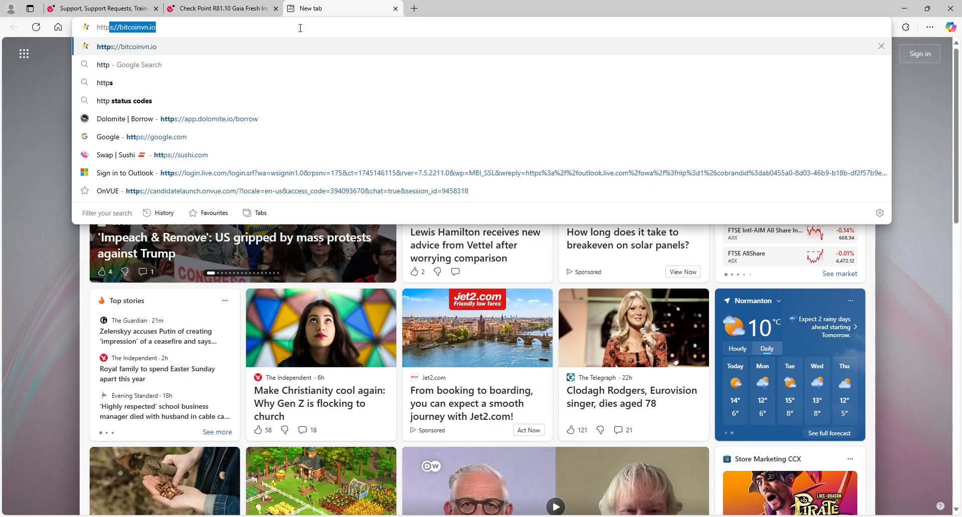
text(s://192.1)
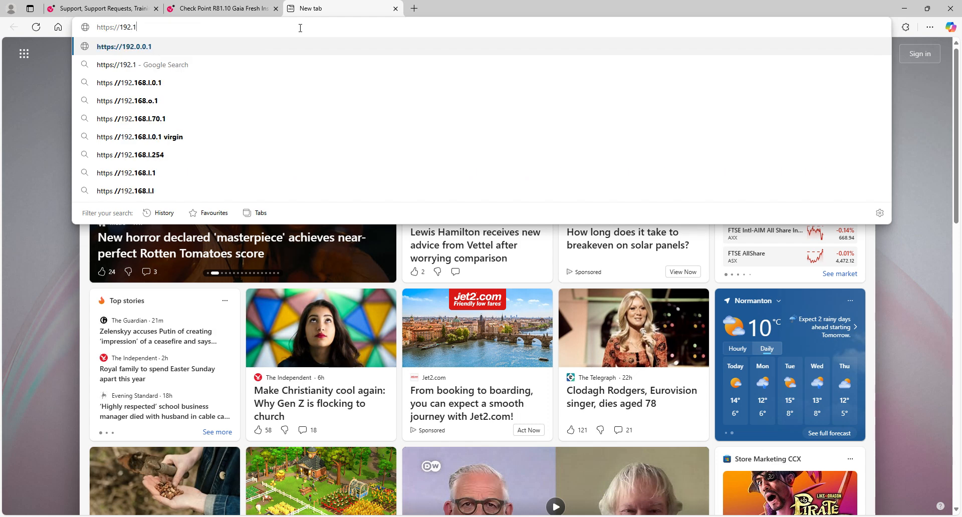
text(68.1)
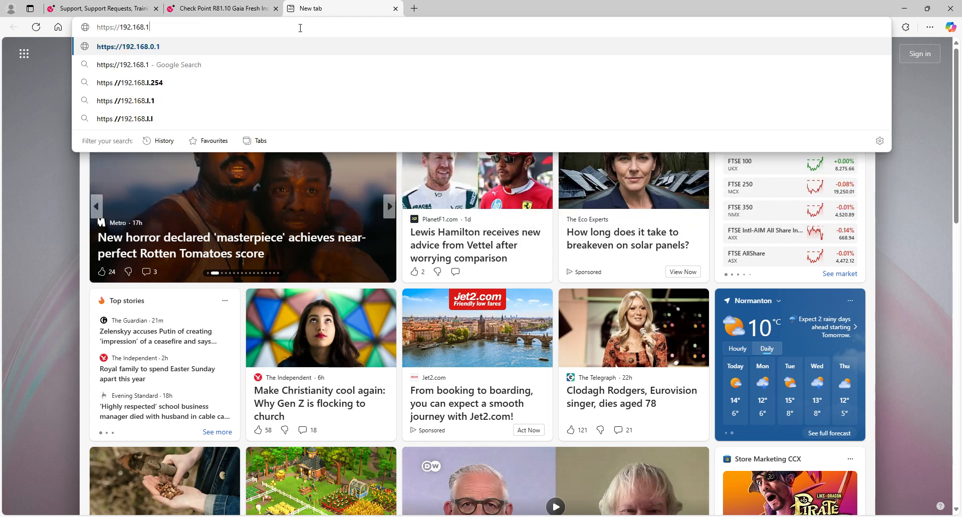
text(78.150)
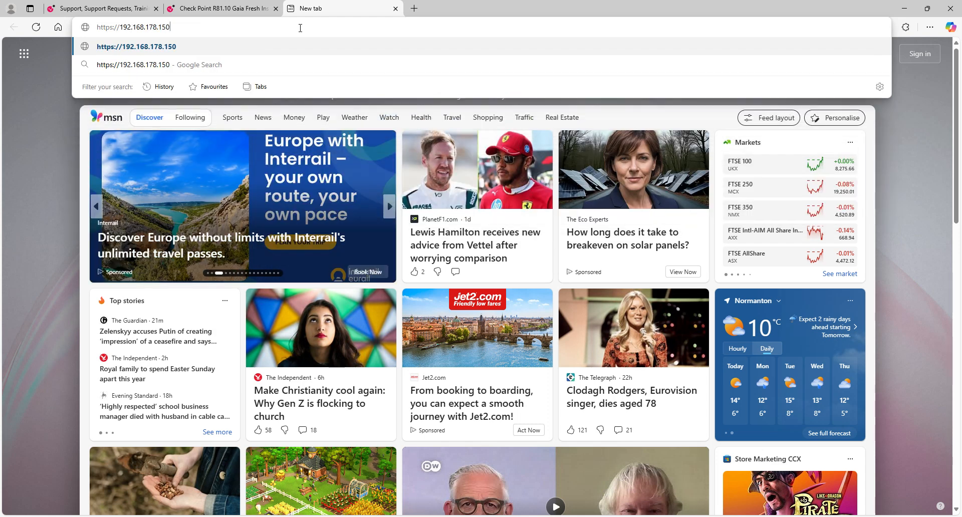
key(Return)
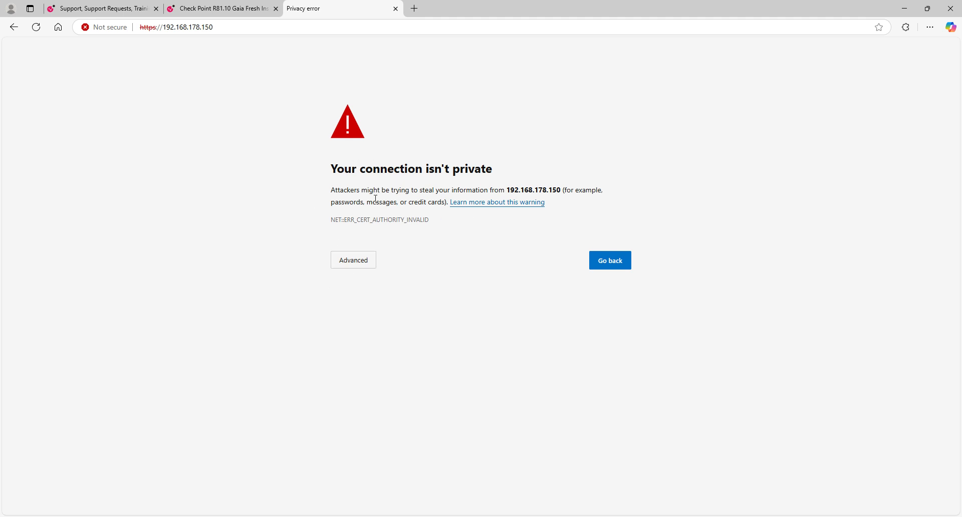
click(347, 269)
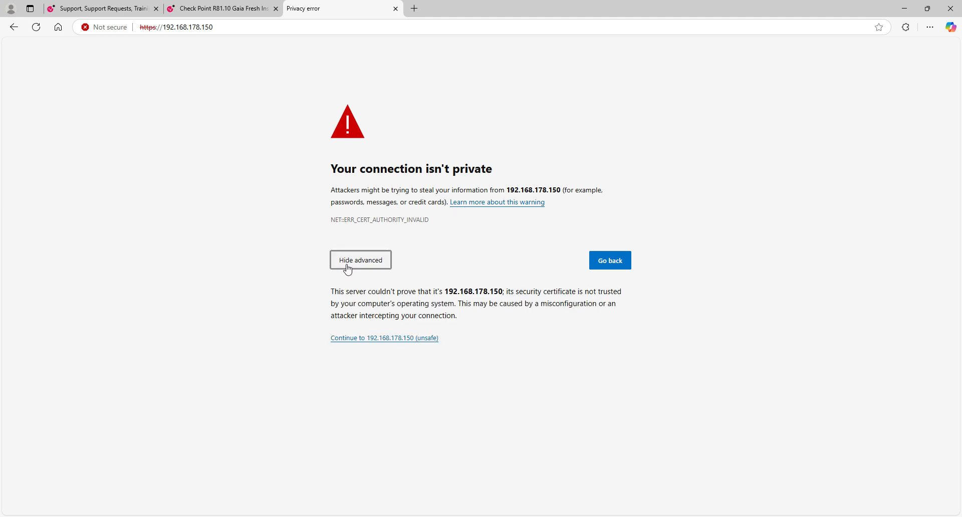
click(387, 339)
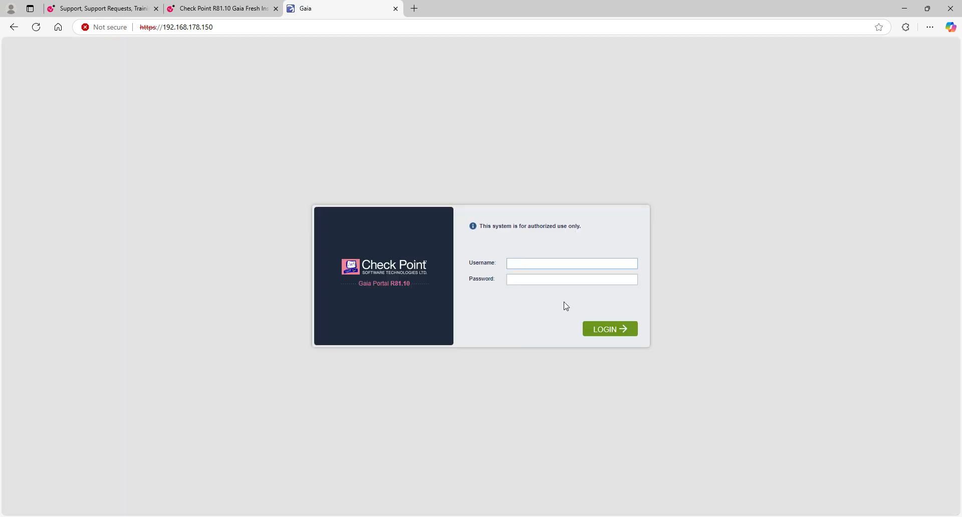
- Sign in to the Gaia Portal as admin with the account password
text(admin)
key(Tab)
text(********)
key(Return)
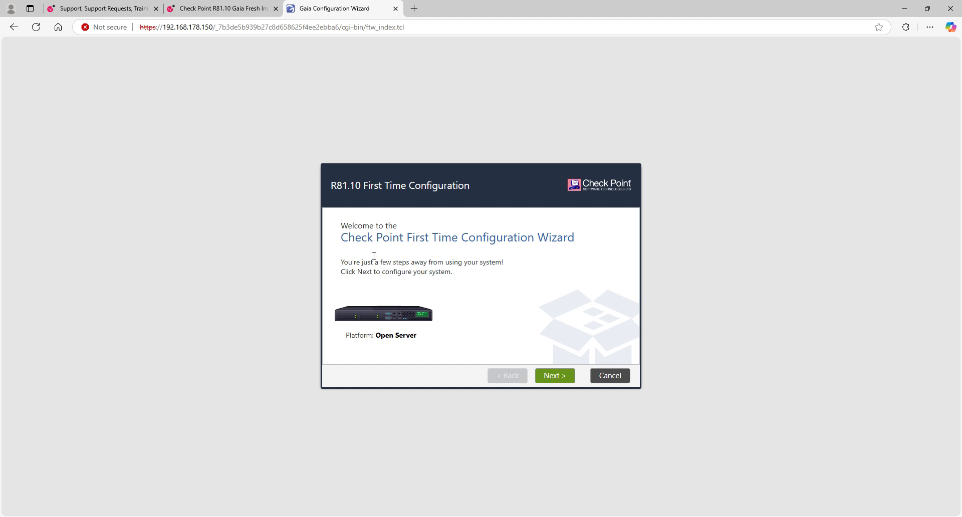
- Advance to the device information page and change the host name to CPAIO
click(561, 377)
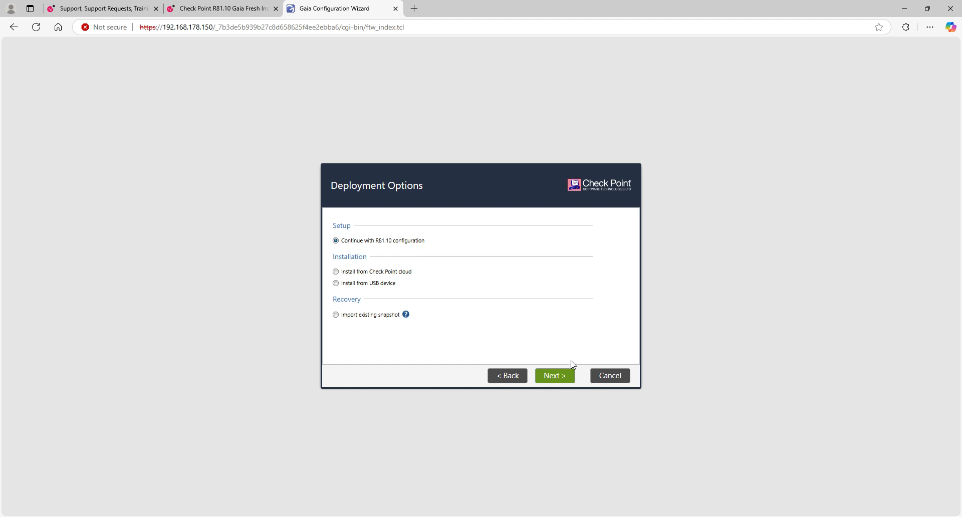
click(572, 374)
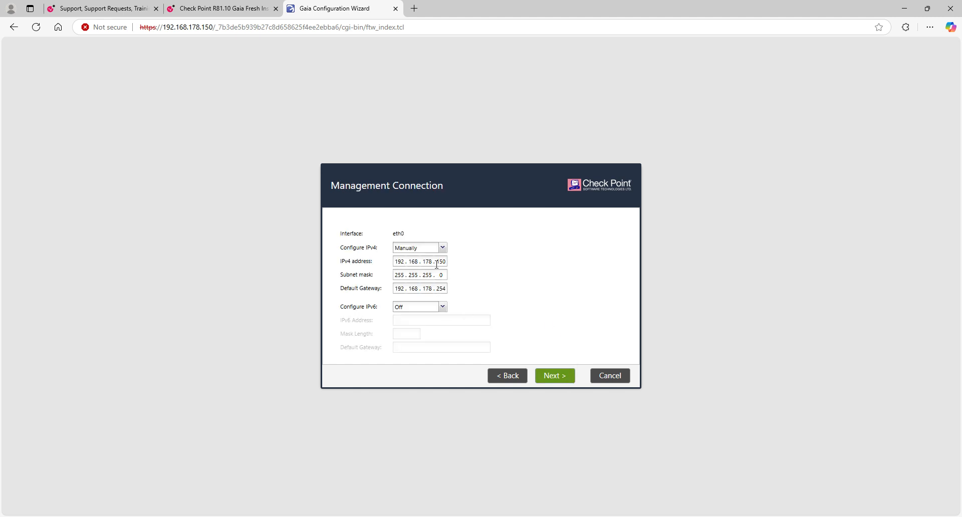
click(556, 382)
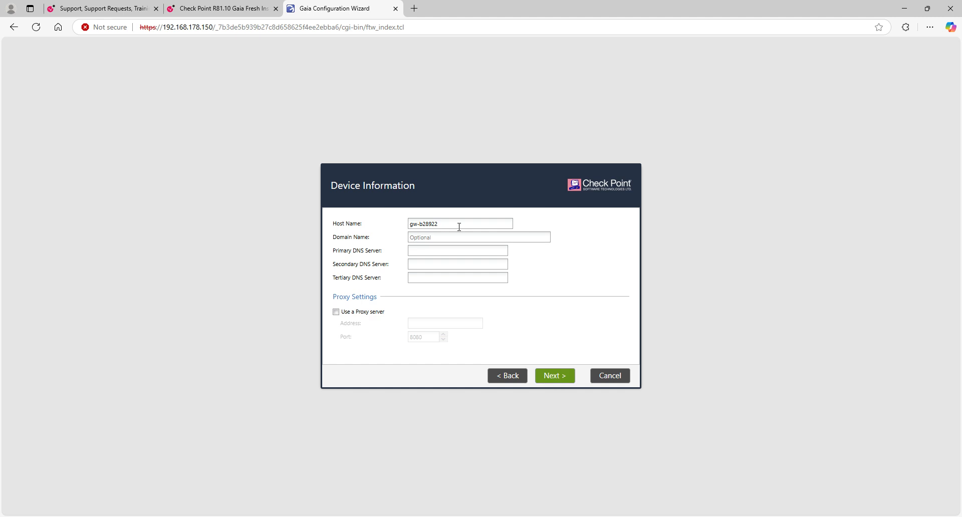
drag(459, 227, 395, 227)
key(BackSpace)
text(CPR)
key(BackSpace)
text(AIO)
- Enter 8.8.8.8 as primary and 8.8.4.4 as secondary DNS server
click(438, 238)
click(477, 250)
text(8.8.8)
text(.8)
text(8.8.4.4)
- Keep manual time (April 20, 2025, 12:18, London) instead of NTP and accept it
click(549, 383)
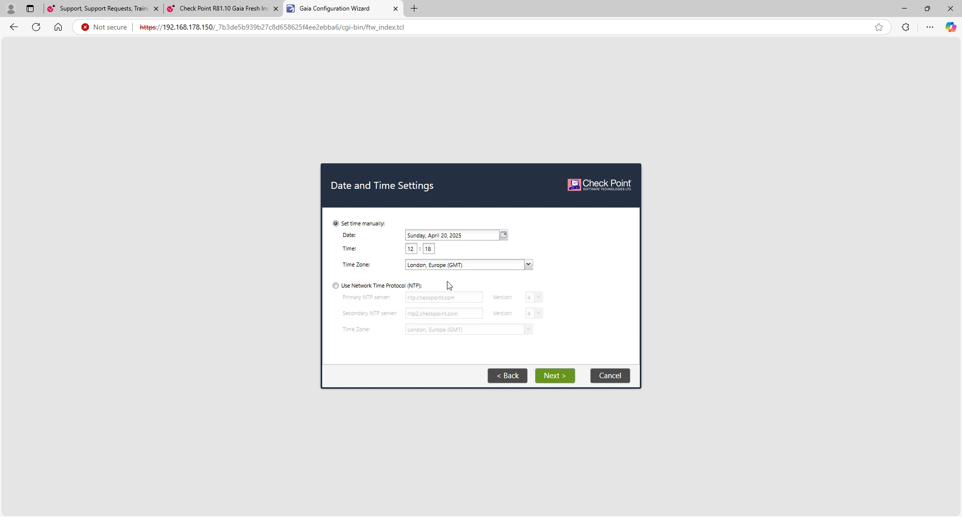
click(370, 286)
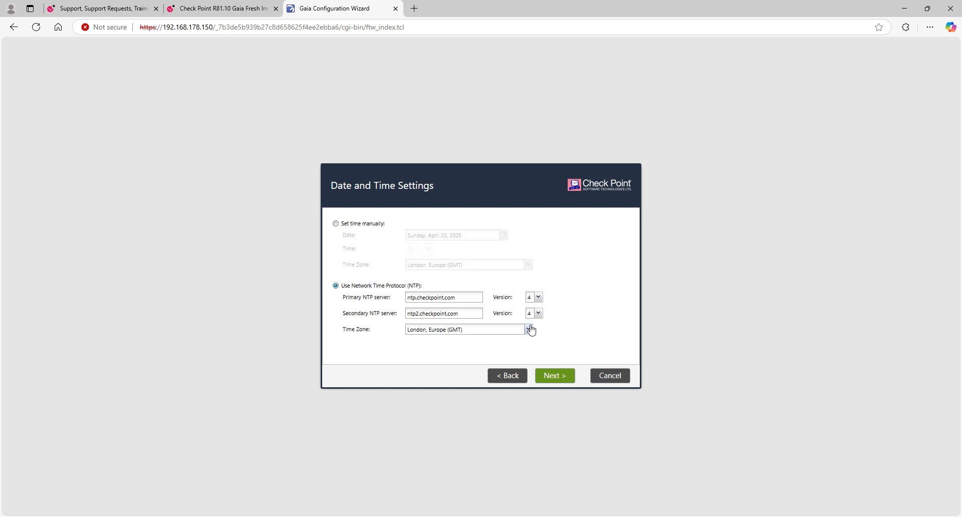
click(377, 223)
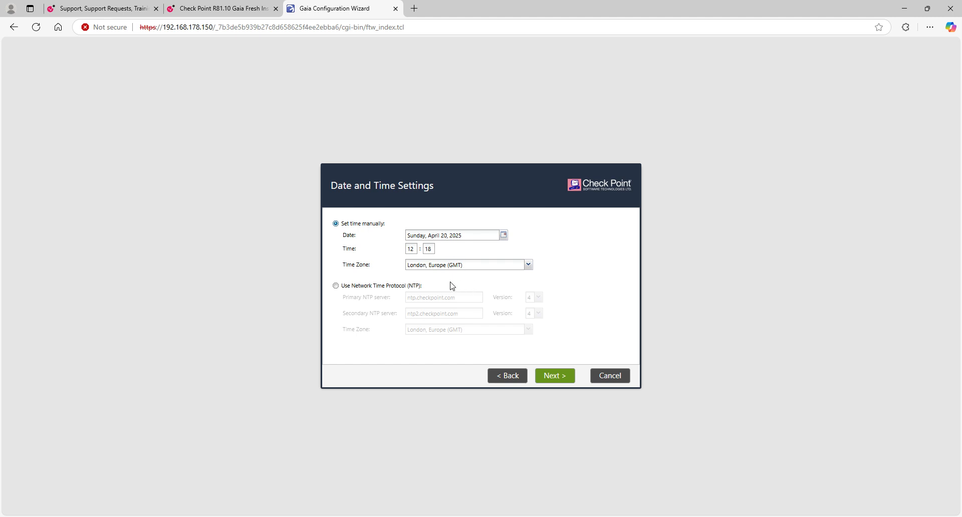
click(394, 286)
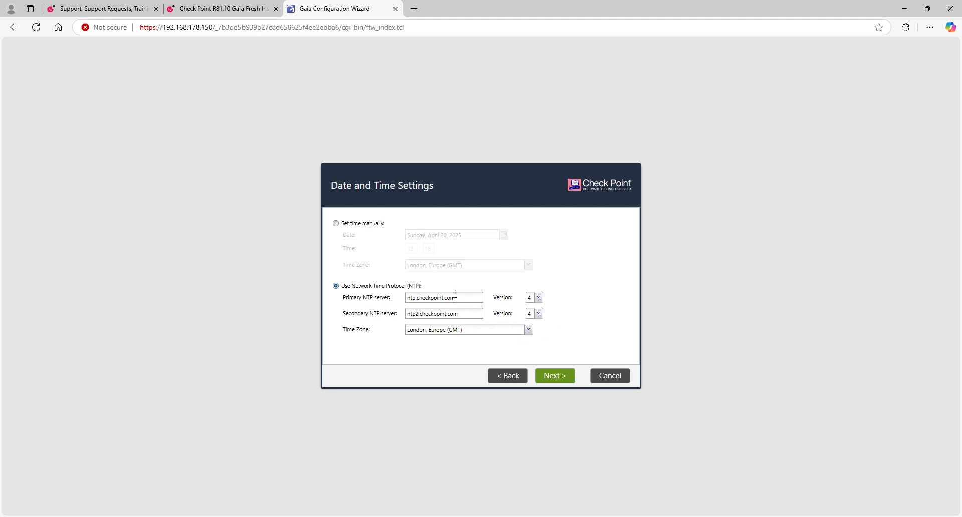
click(465, 313)
click(358, 227)
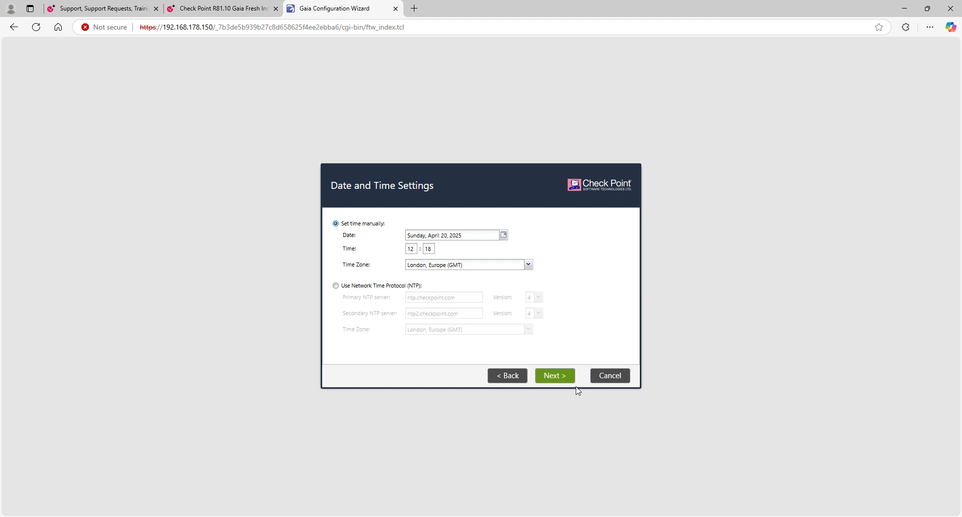
click(556, 378)
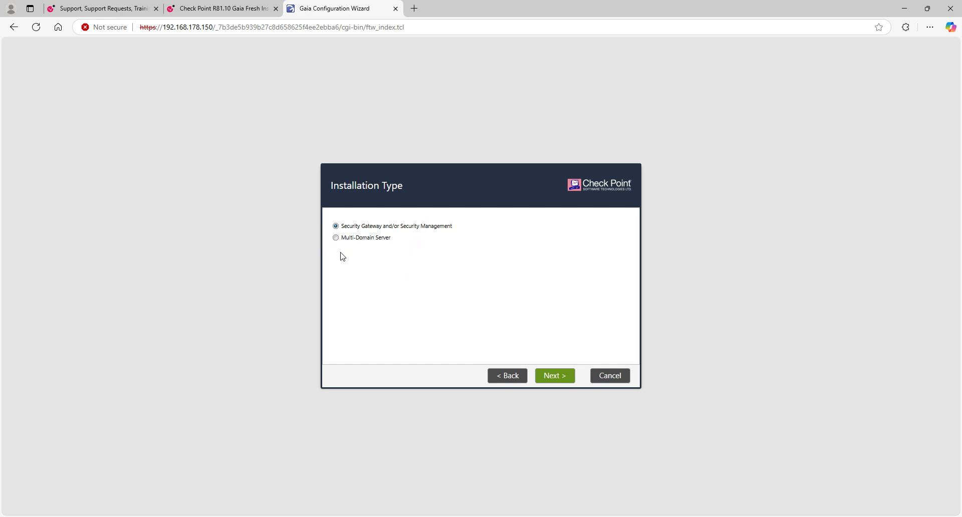
- Keep Security Gateway and Security Management ticked, disable automatic Blade Contract downloads, and confirm
click(549, 377)
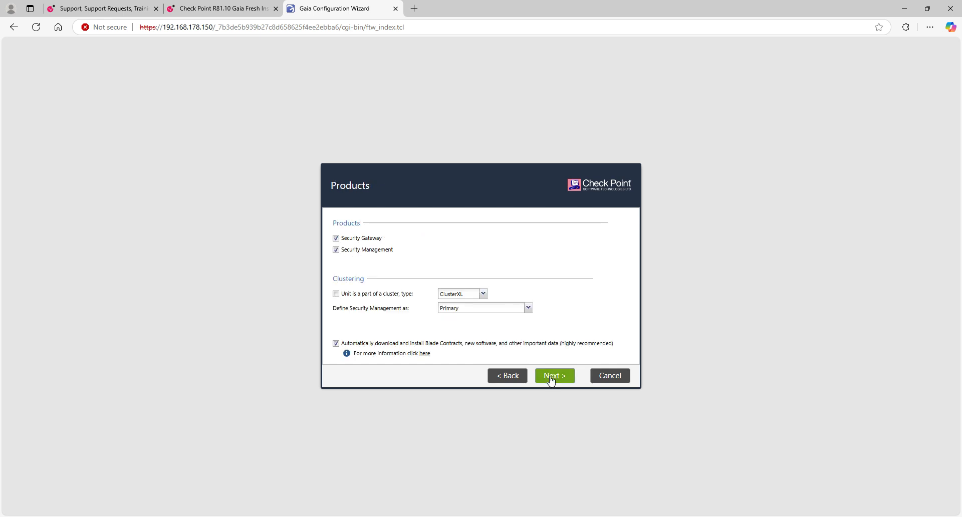
click(334, 239)
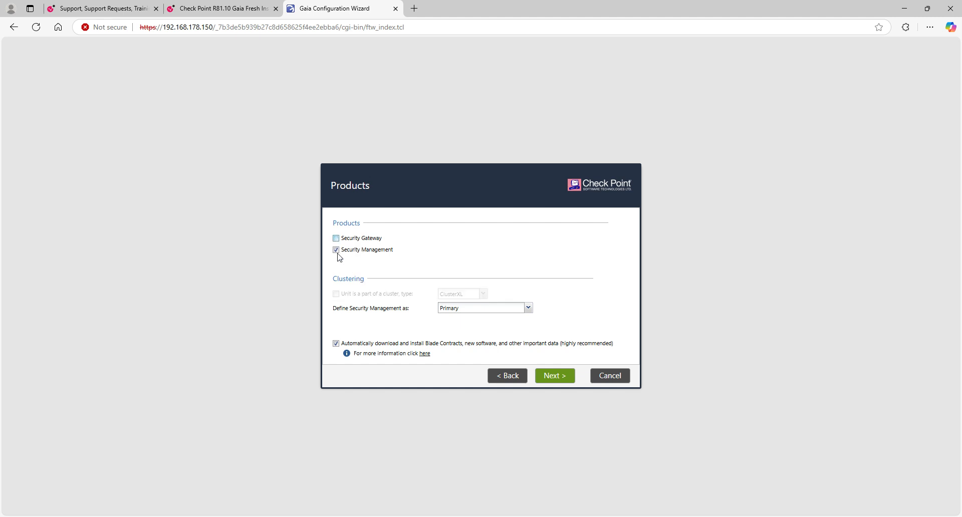
click(336, 250)
click(336, 239)
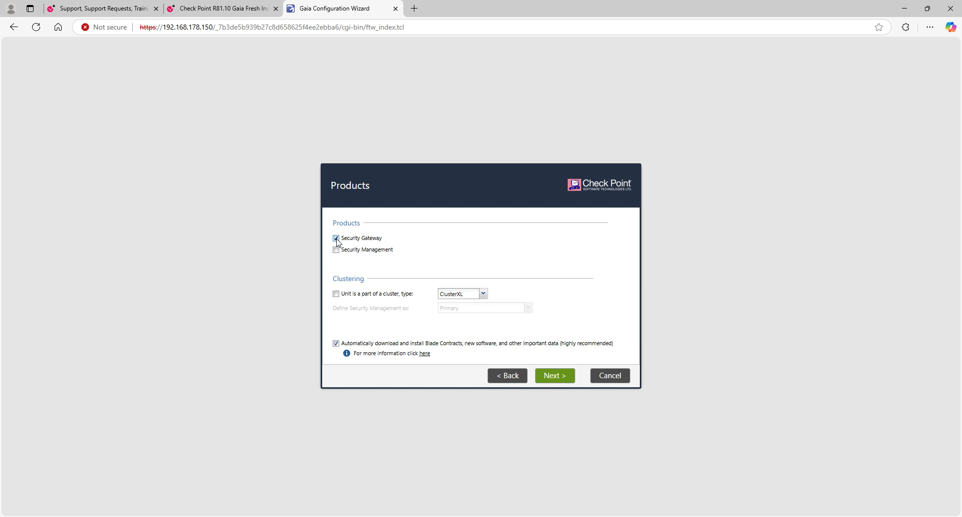
click(336, 250)
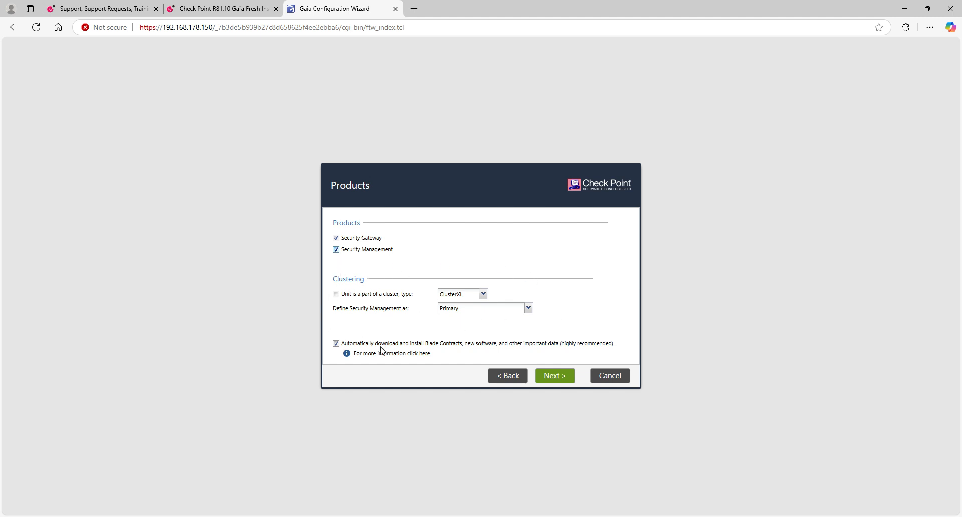
click(336, 343)
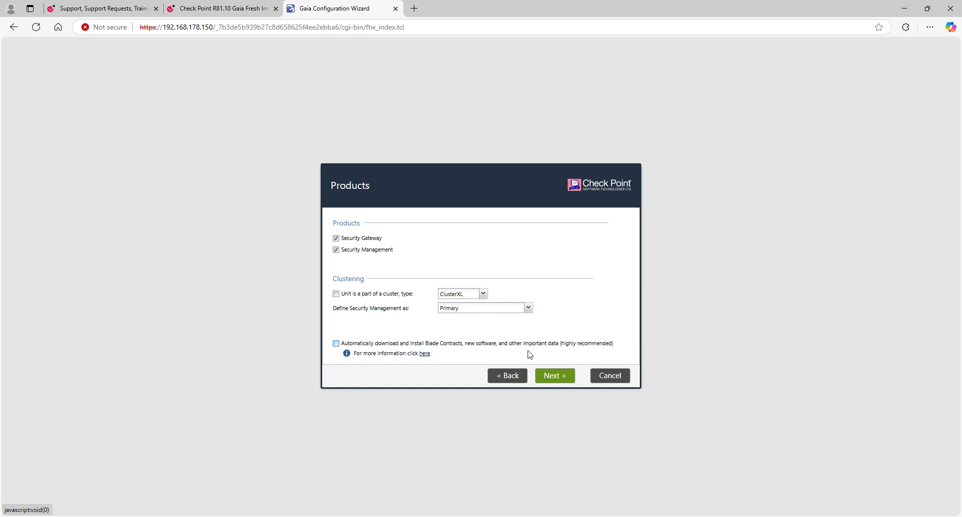
click(555, 377)
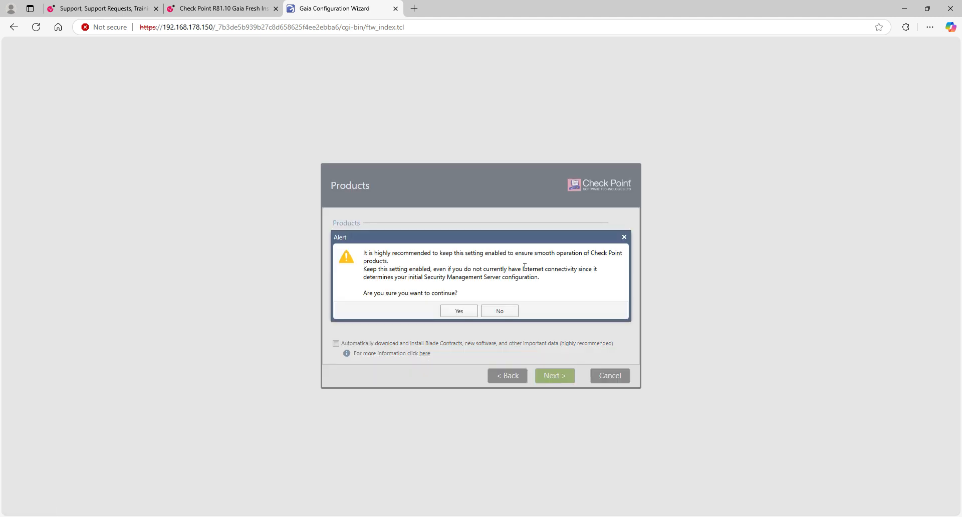
click(458, 311)
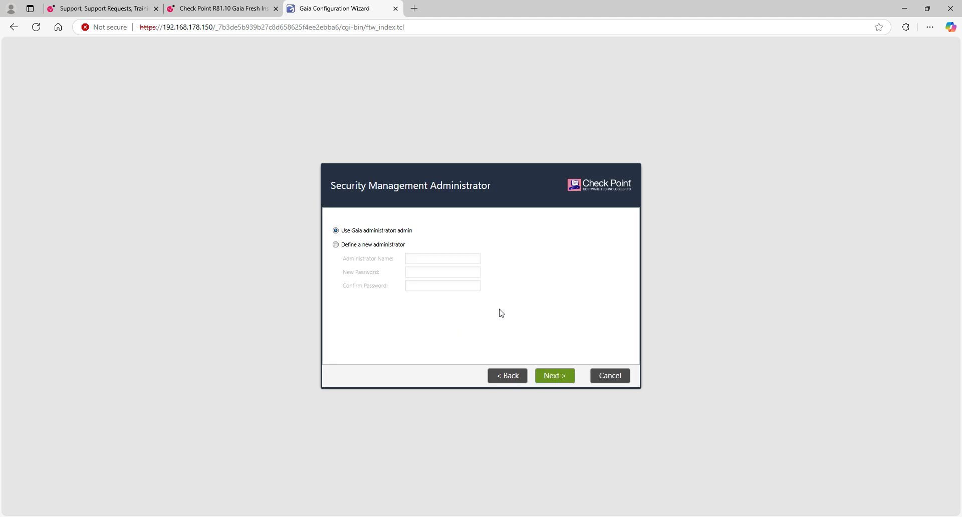
- Keep the existing Gaia administrator and allow GUI clients from any IP address
click(554, 378)
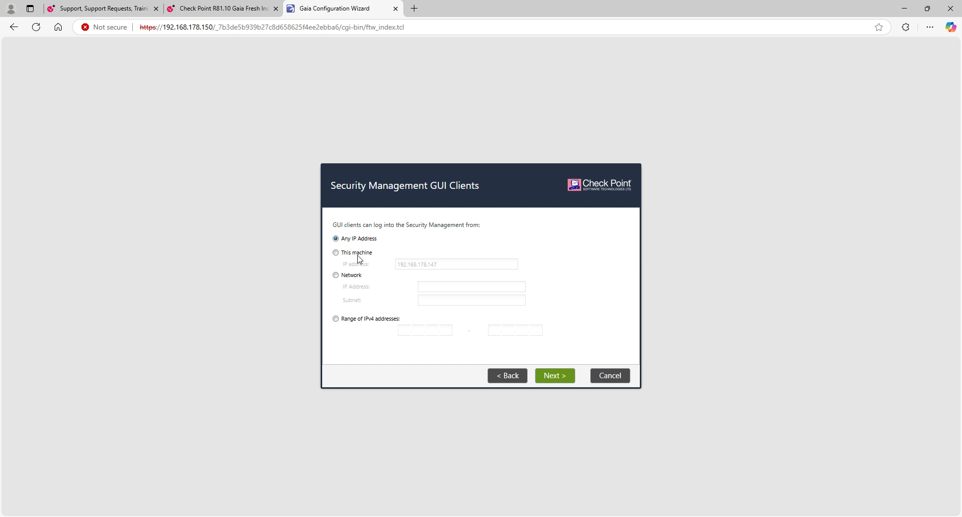
click(353, 319)
click(335, 275)
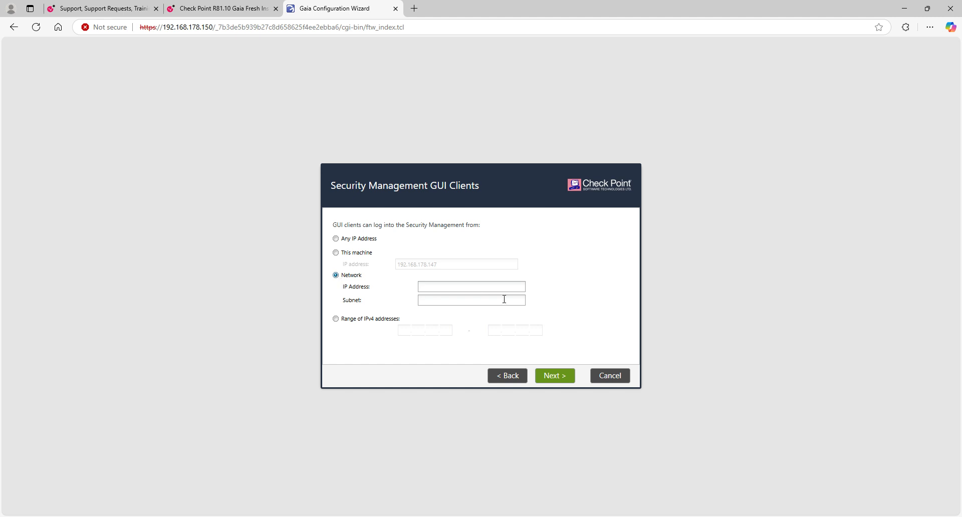
click(357, 238)
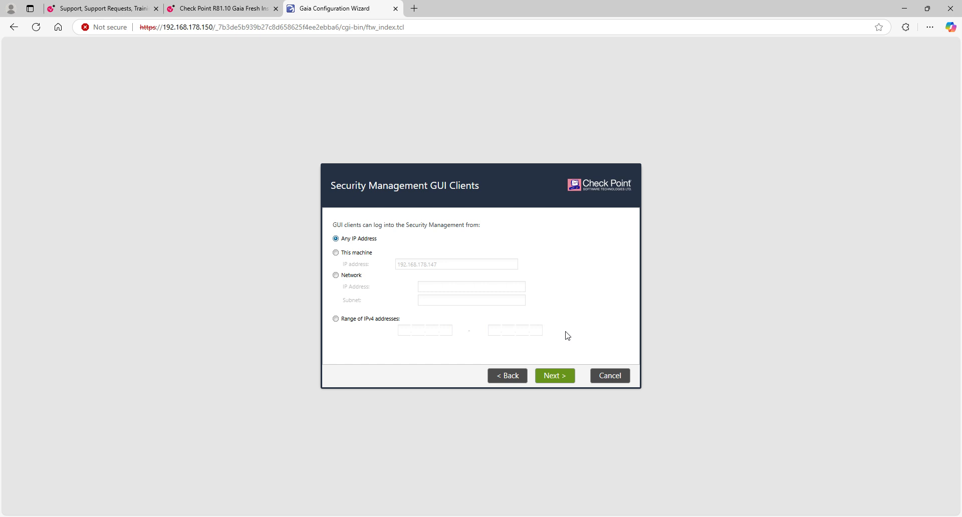
click(555, 382)
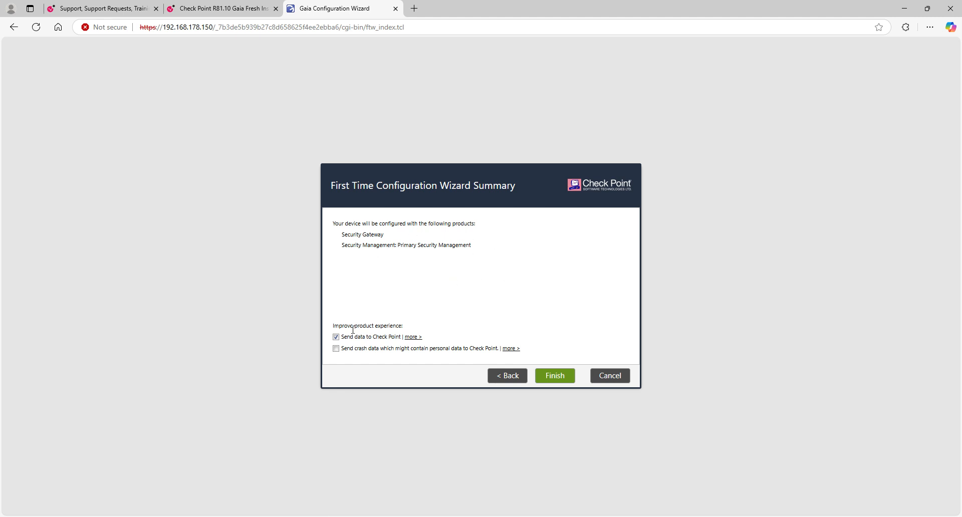
- Untick sending data to Check Point, then finish and confirm starting the configuration
click(336, 337)
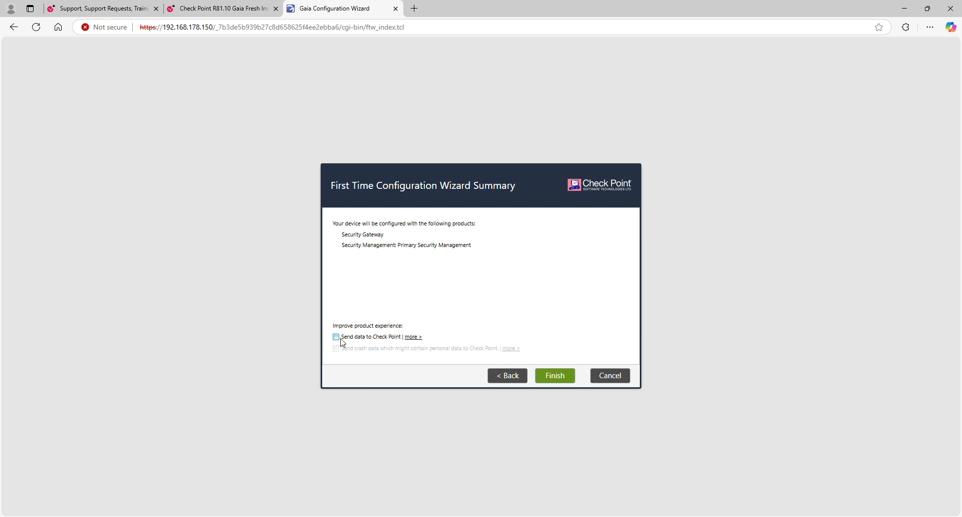
click(555, 376)
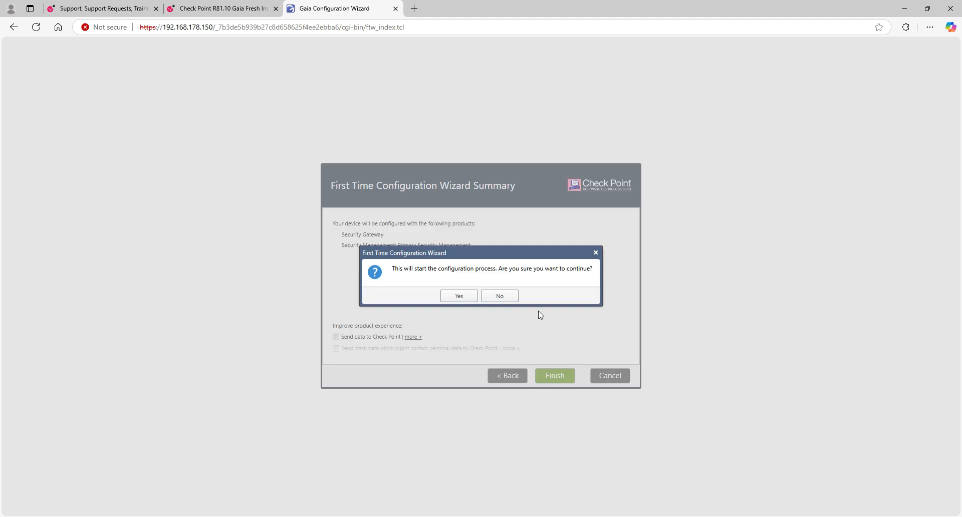
click(453, 299)
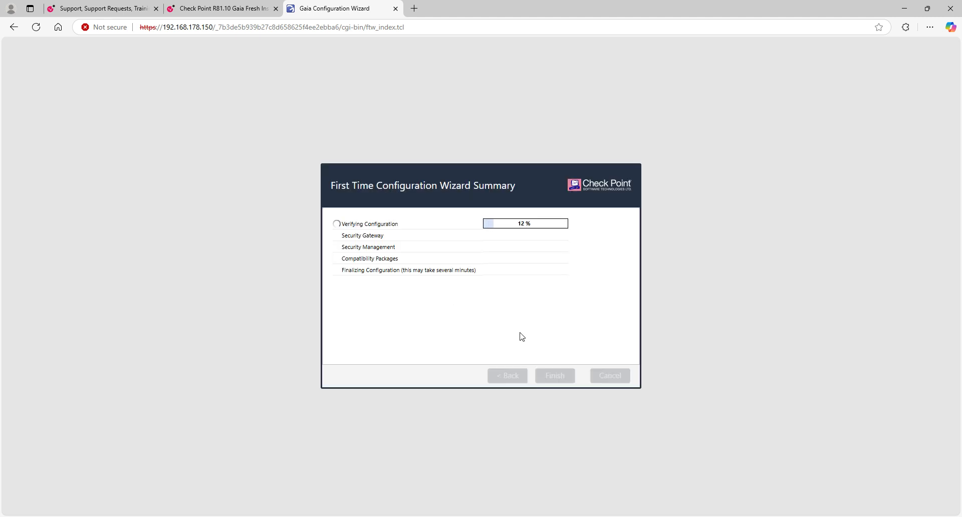